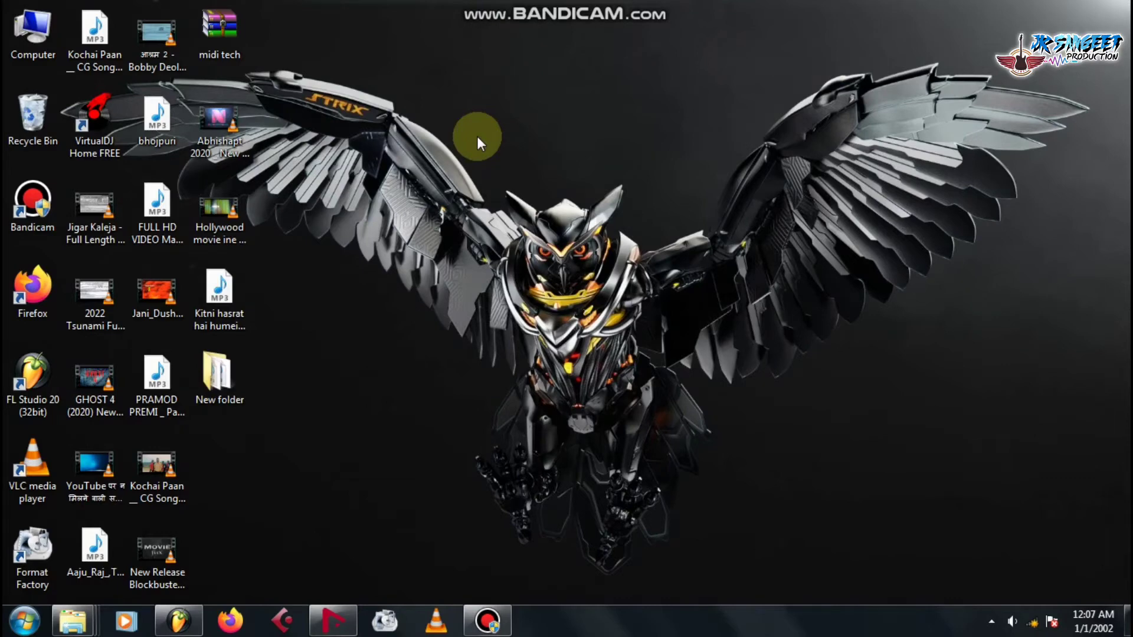
Bring Nuendo back to the front and start a new project from the File menu.
{"action": "left_click", "coordinate": [333, 620]}
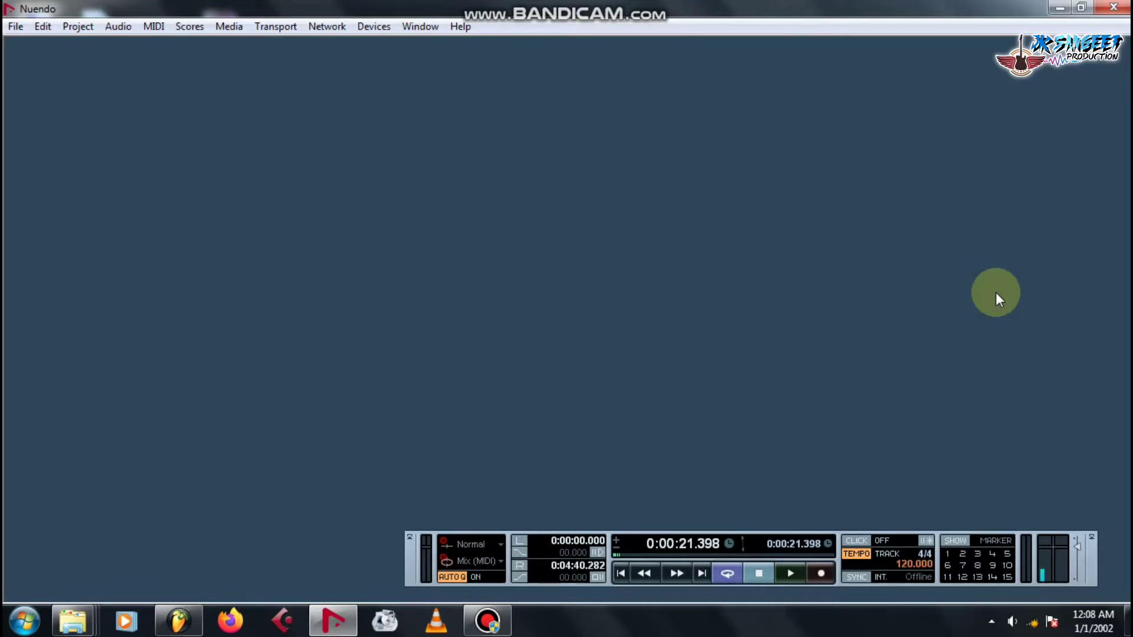
{"action": "left_click", "coordinate": [15, 29]}
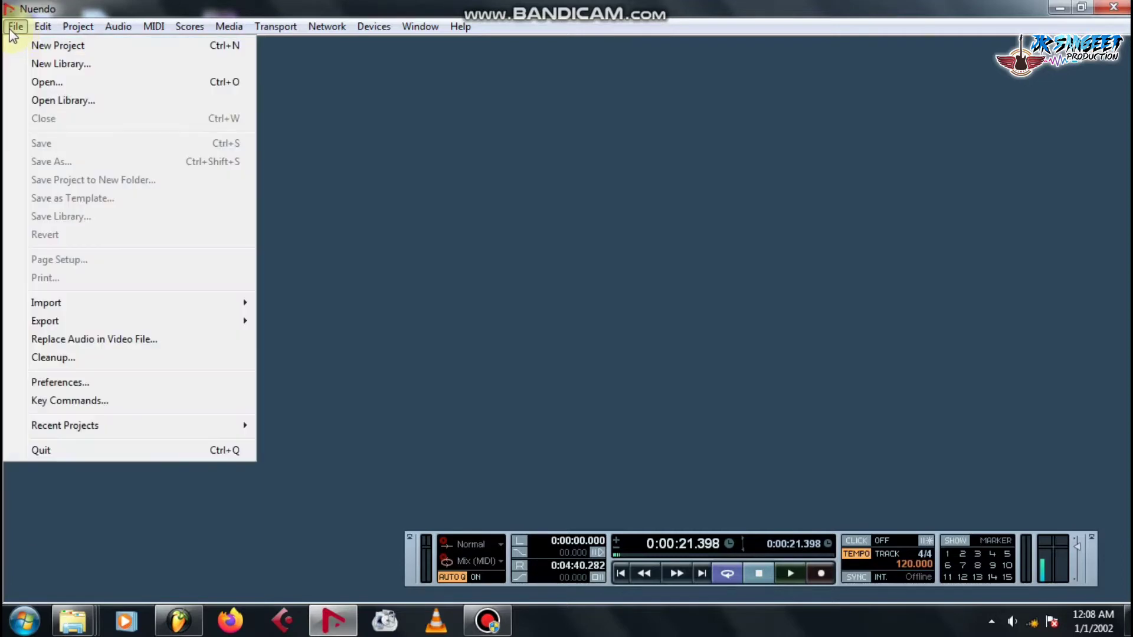
{"action": "left_click", "coordinate": [14, 28]}
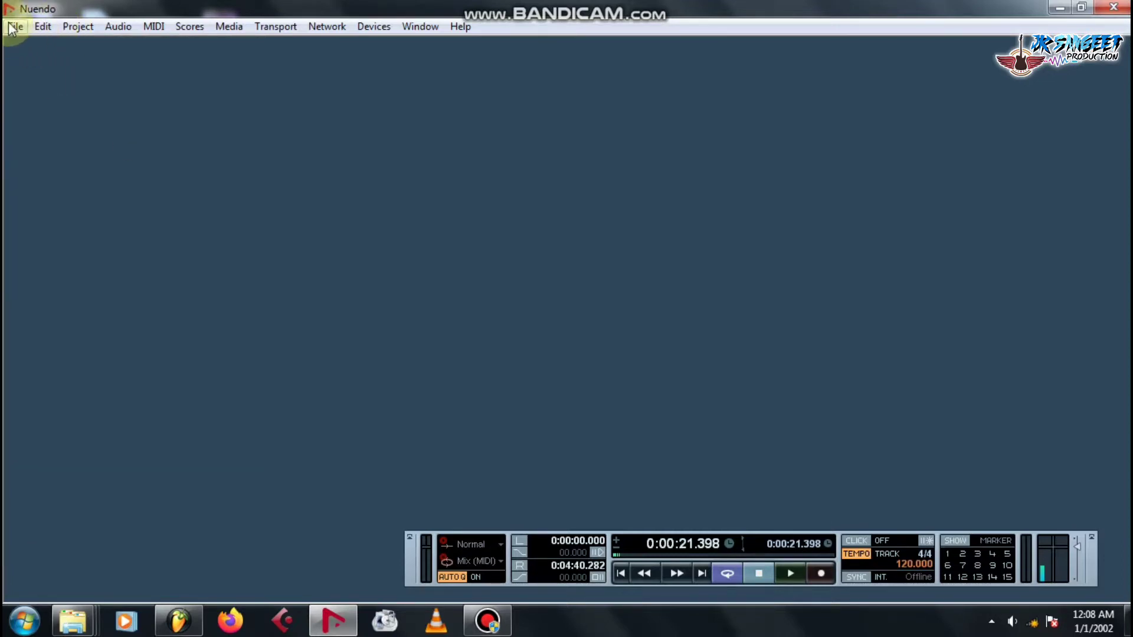
{"action": "left_click", "coordinate": [12, 29]}
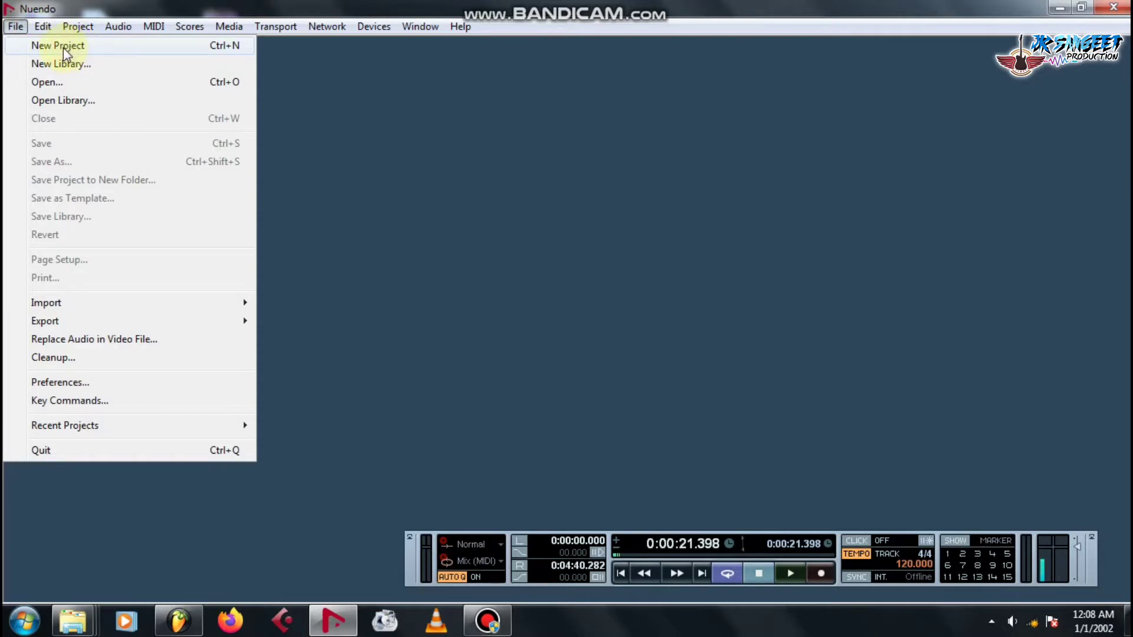
{"action": "left_click", "coordinate": [63, 48]}
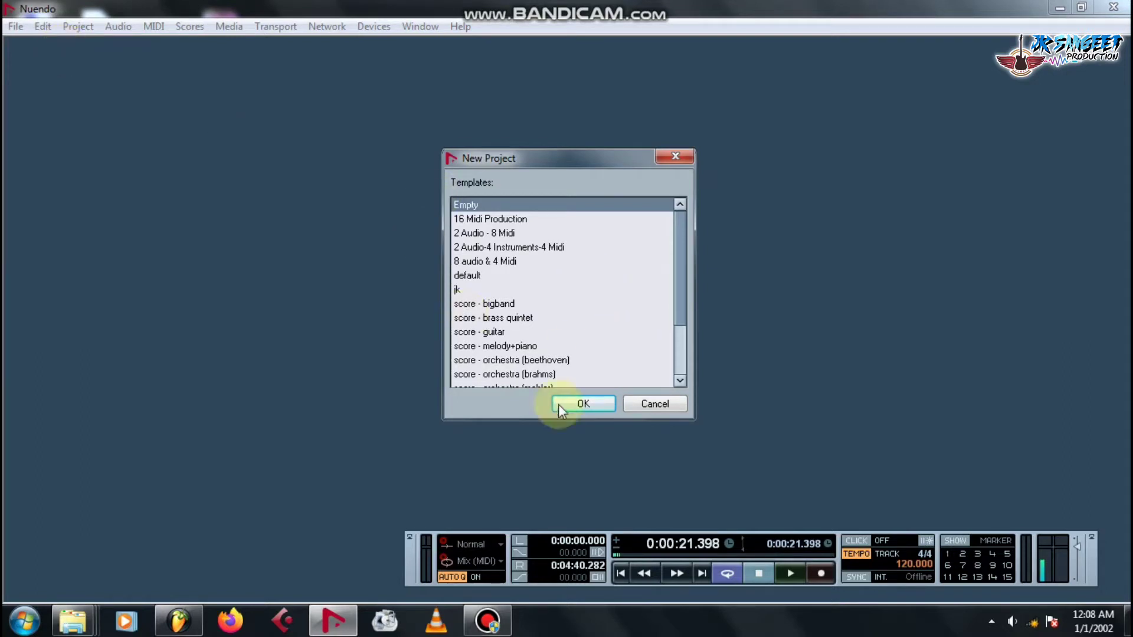
Choose the Empty template for the new project.
{"action": "left_click_drag", "start_coordinate": [467, 220], "coordinate": [471, 207]}
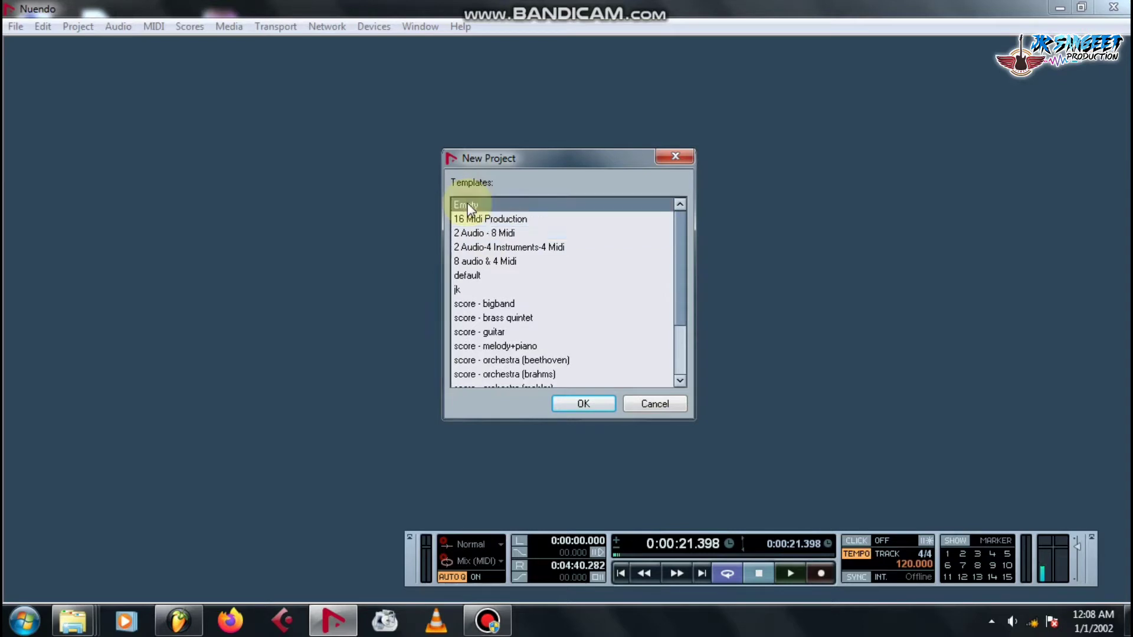
{"action": "left_click", "coordinate": [585, 404]}
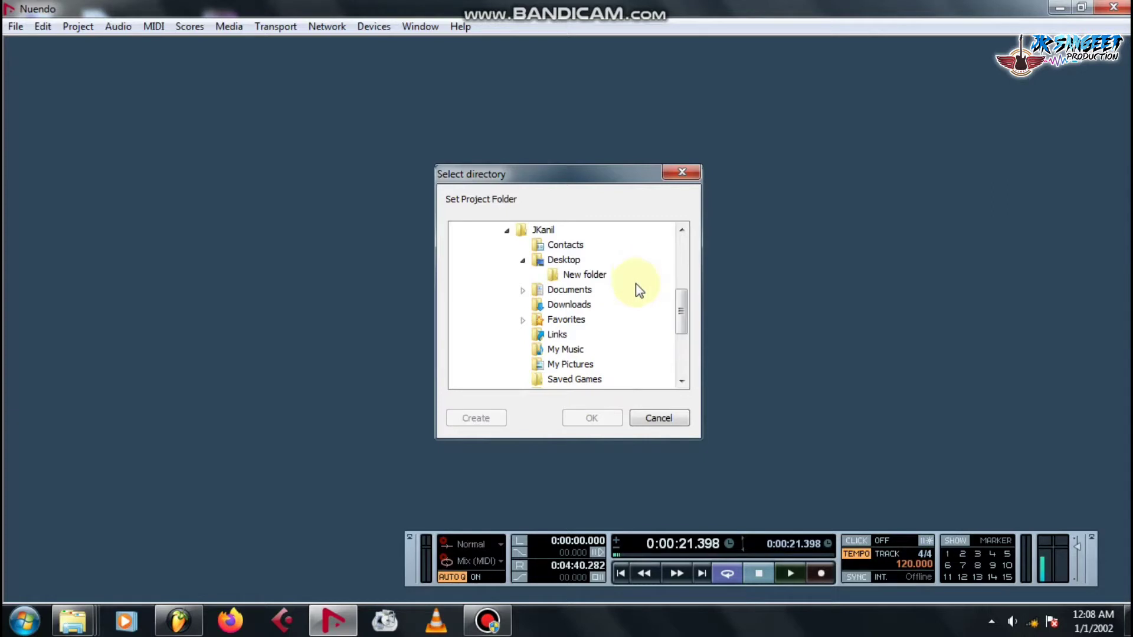
Select the Desktop and create a new folder there, named with the user's name.
{"action": "scroll", "coordinate": [645, 290], "scroll_direction": "down", "scroll_amount": 2}
{"action": "scroll", "coordinate": [645, 290], "scroll_direction": "up", "scroll_amount": 2}
{"action": "scroll", "coordinate": [646, 290], "scroll_direction": "up", "scroll_amount": 3}
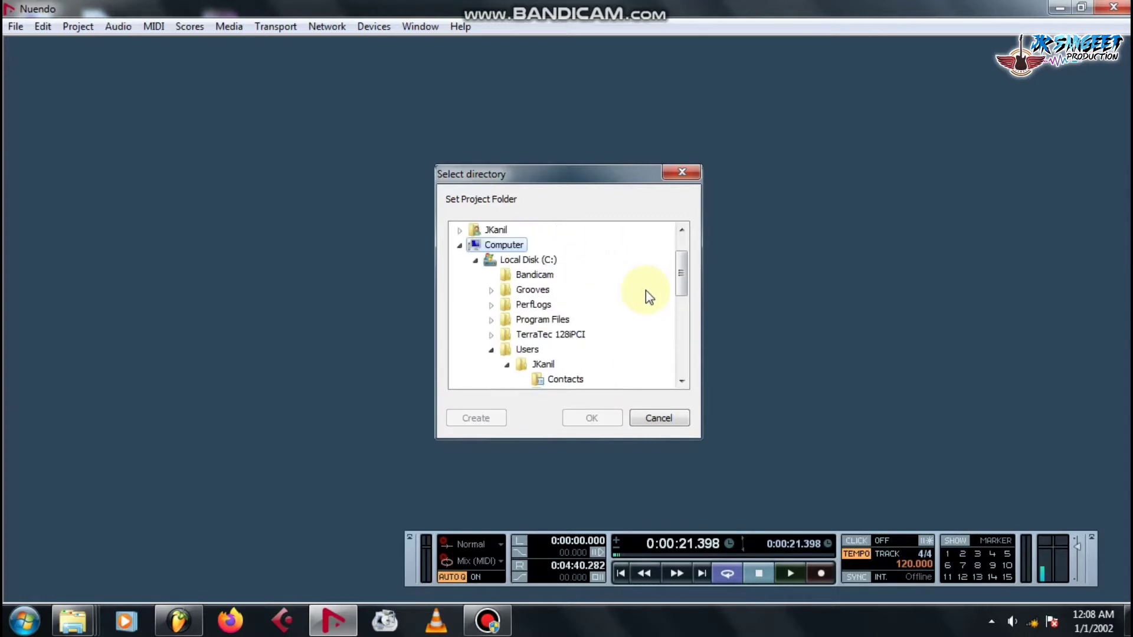
{"action": "scroll", "coordinate": [646, 290], "scroll_direction": "down", "scroll_amount": 2}
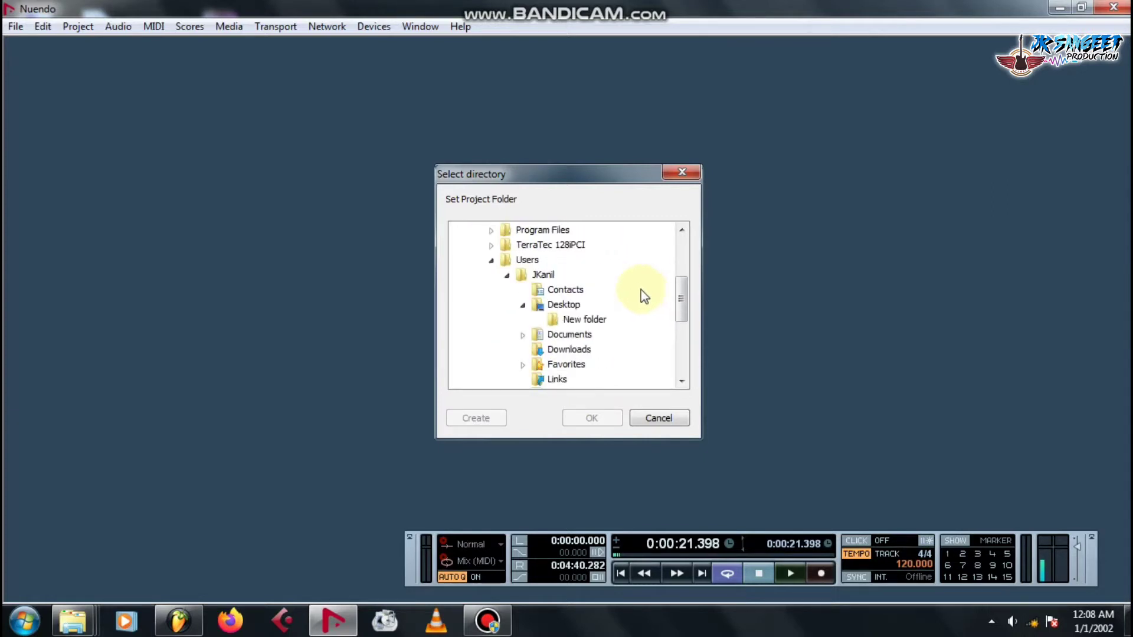
{"action": "left_click", "coordinate": [554, 304]}
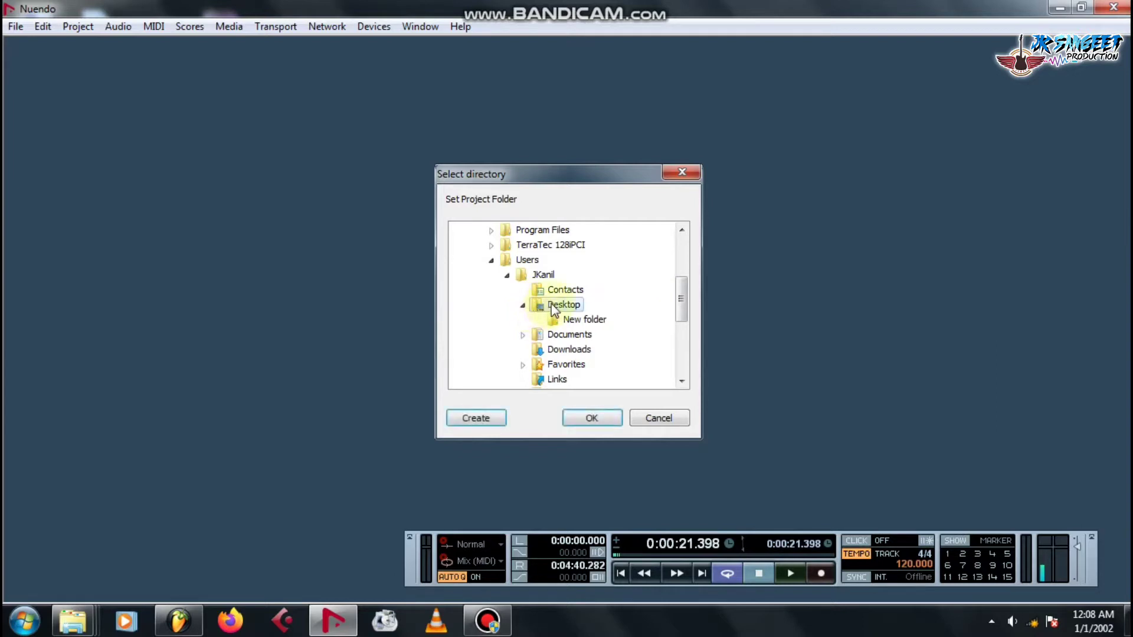
{"action": "scroll", "coordinate": [602, 313], "scroll_direction": "up", "scroll_amount": 3}
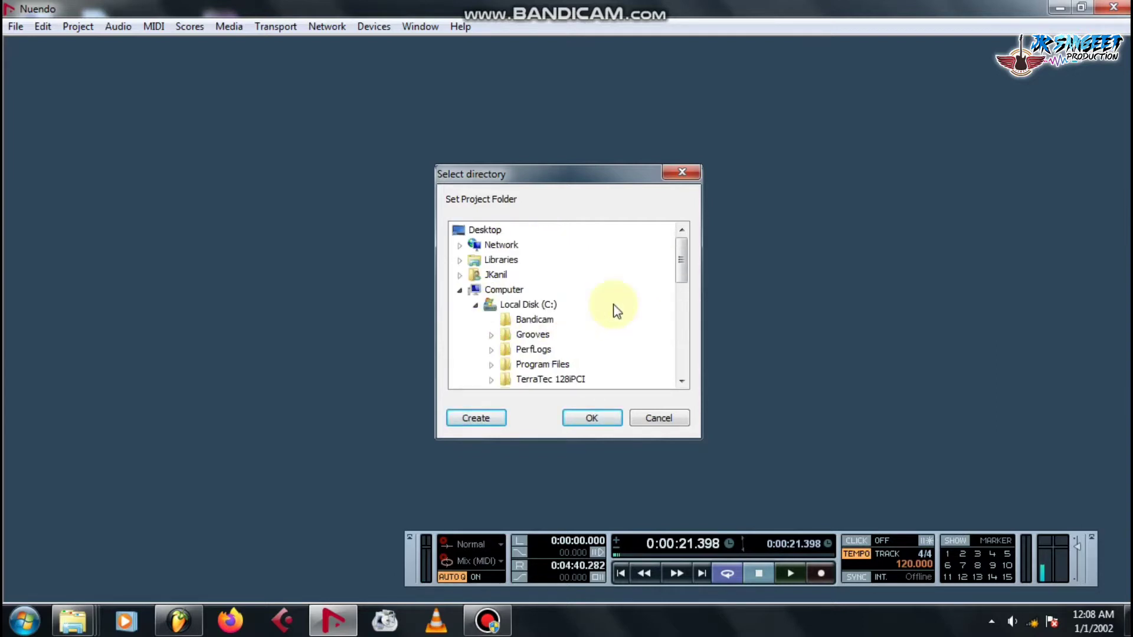
{"action": "double_click", "coordinate": [476, 231]}
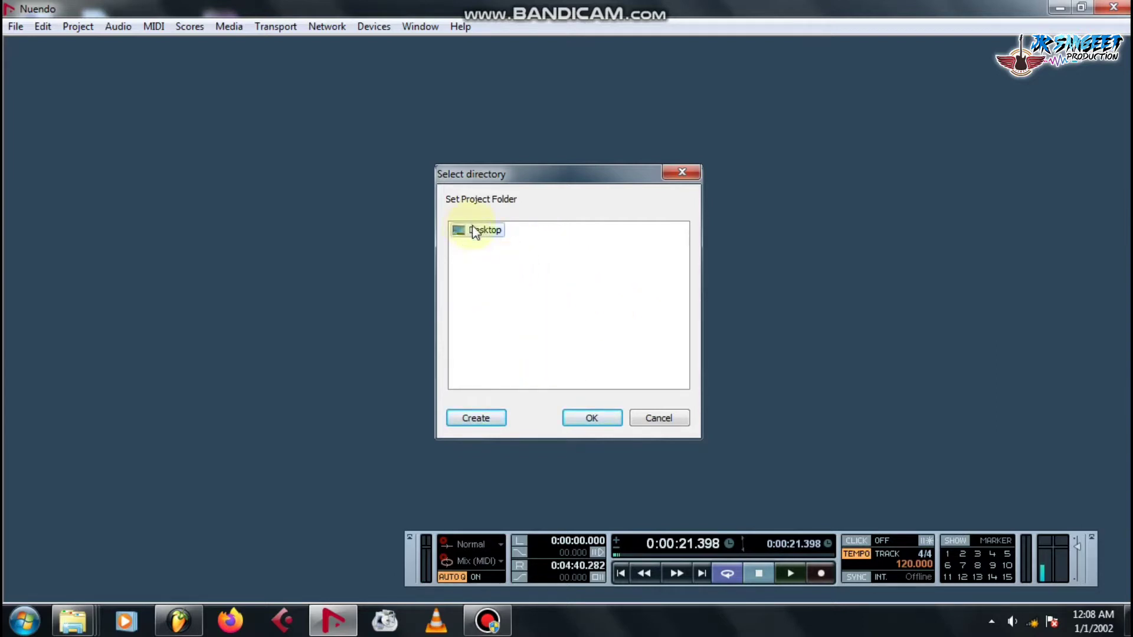
{"action": "double_click", "coordinate": [476, 231]}
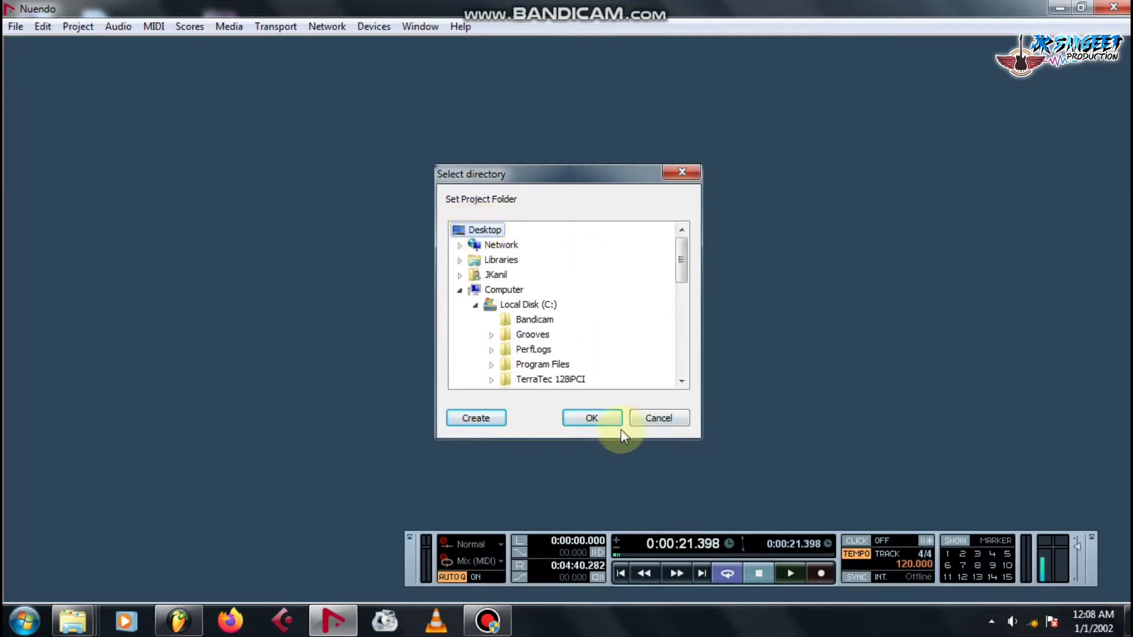
{"action": "left_click", "coordinate": [471, 422]}
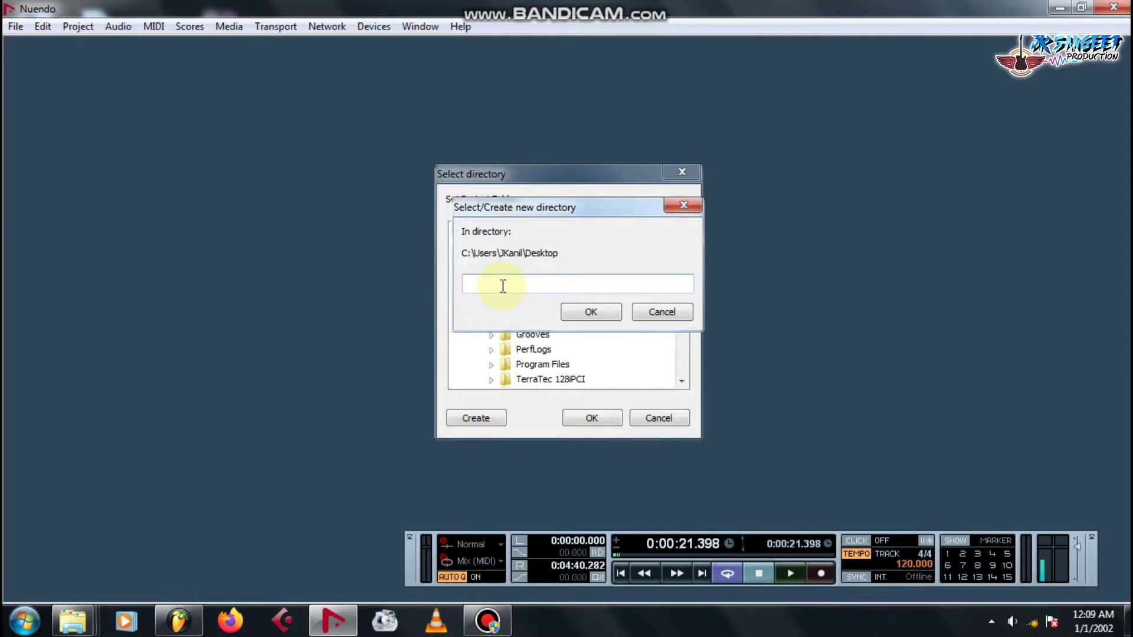
{"action": "left_click", "coordinate": [581, 314]}
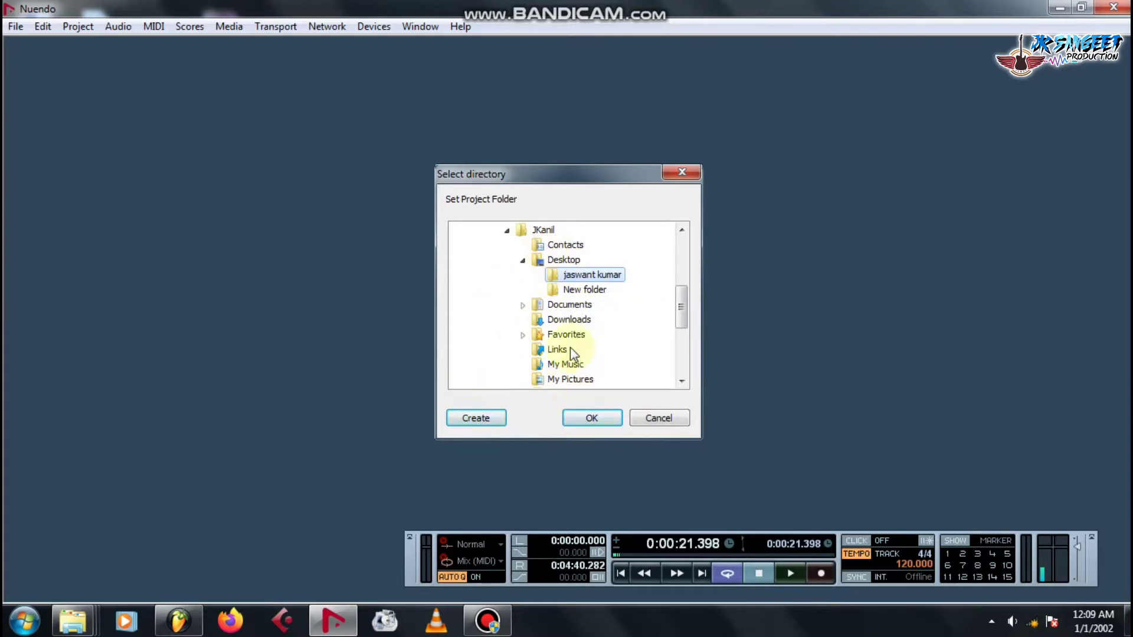
Create a 'chand mera' subfolder inside the new Desktop folder.
{"action": "left_click", "coordinate": [487, 420]}
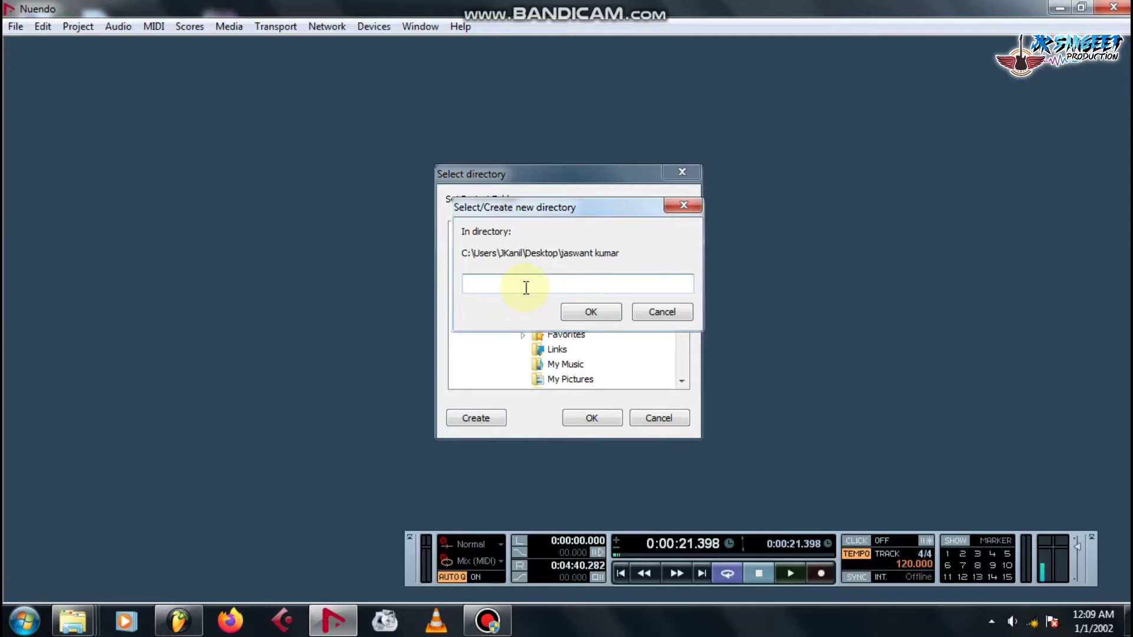
{"action": "type", "text": "chand mera"}
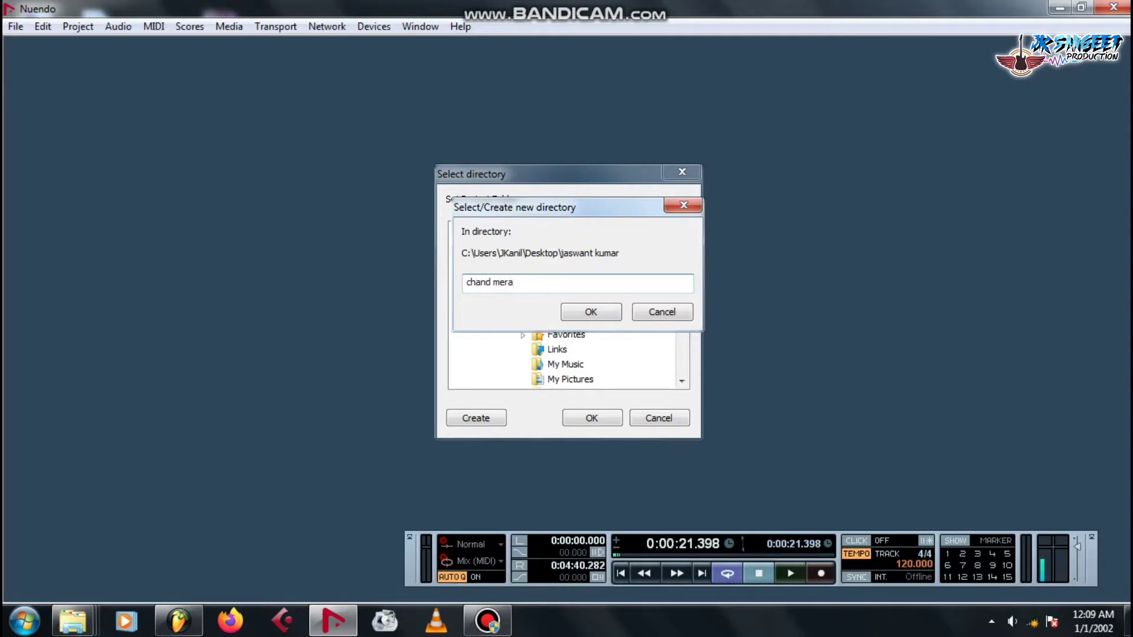
{"action": "key", "text": "Return"}
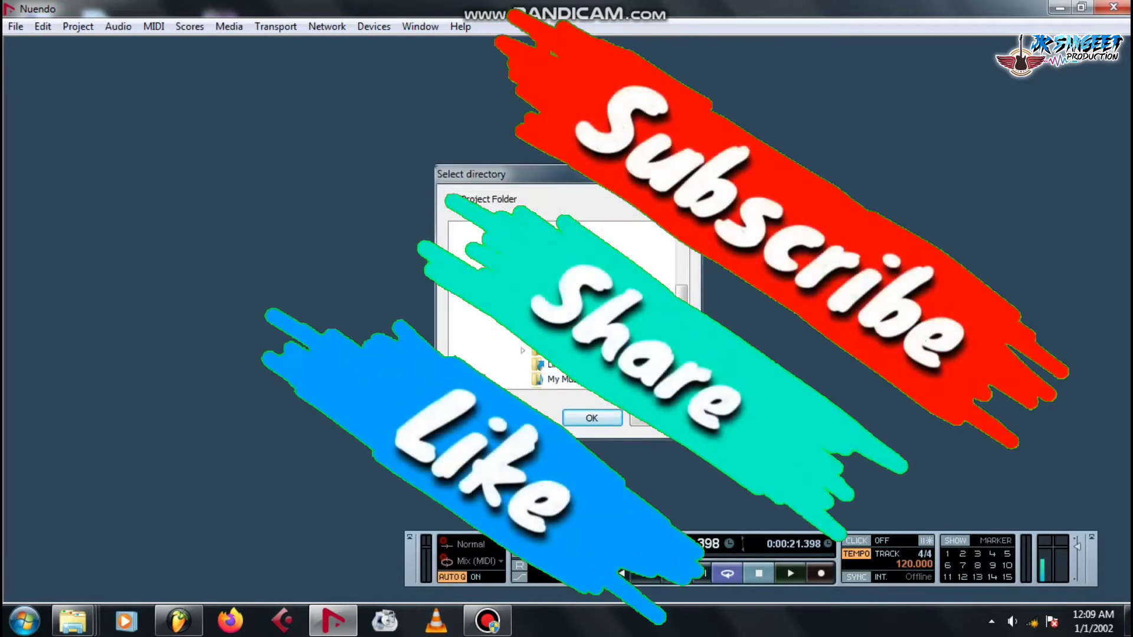
Open the project in the chand mera folder and set a fixed tempo of 89.
{"action": "key", "text": "Return"}
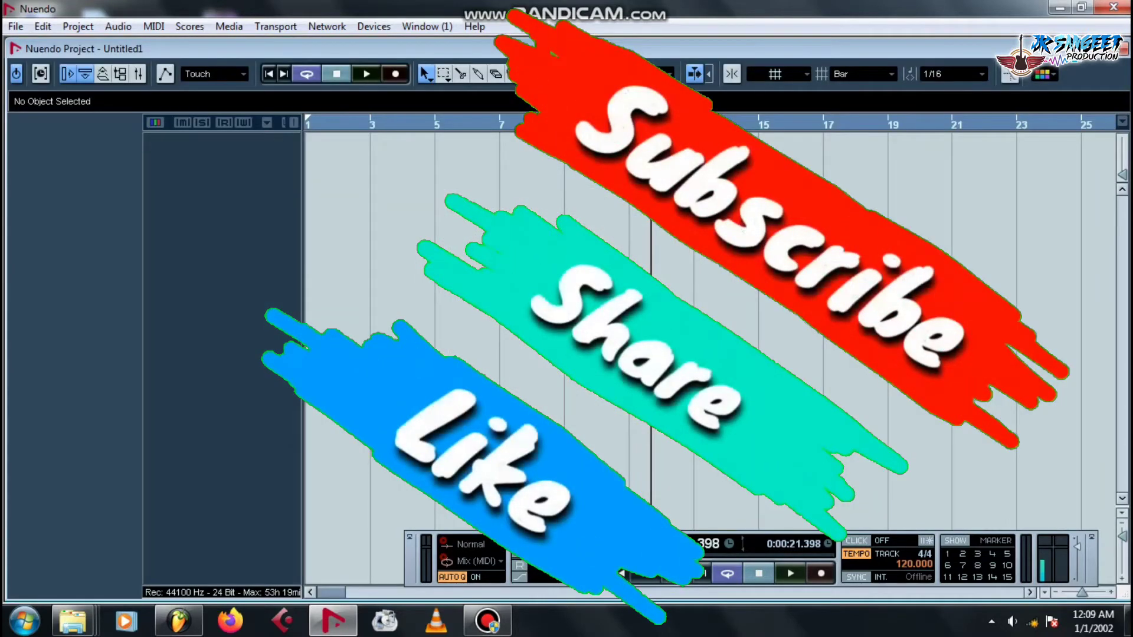
{"action": "left_click", "coordinate": [857, 555]}
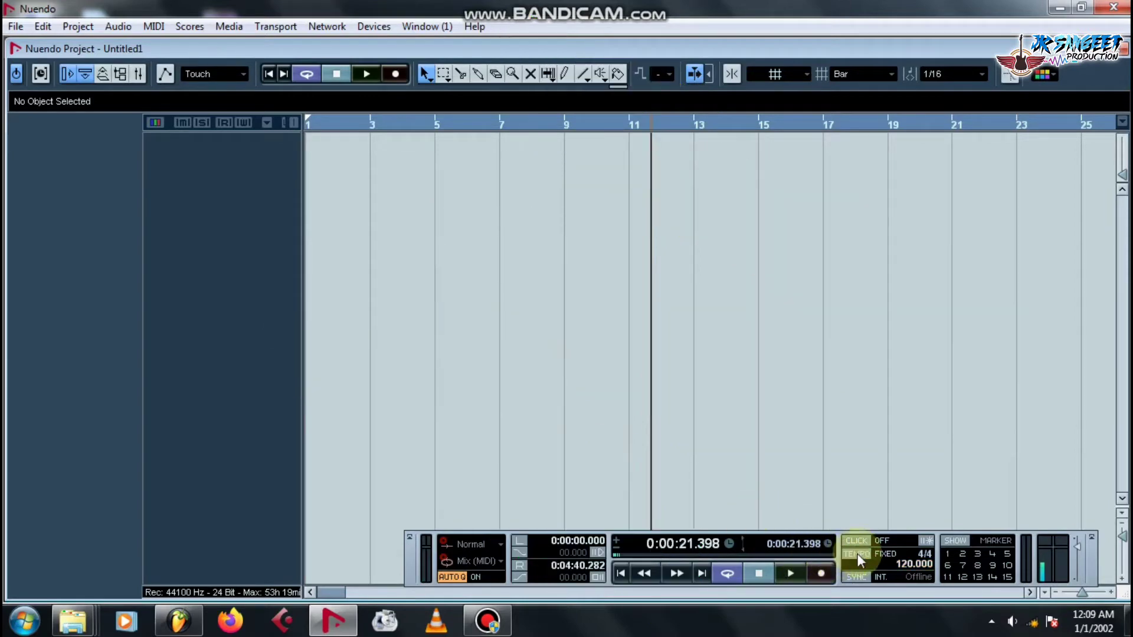
{"action": "double_click", "coordinate": [914, 565]}
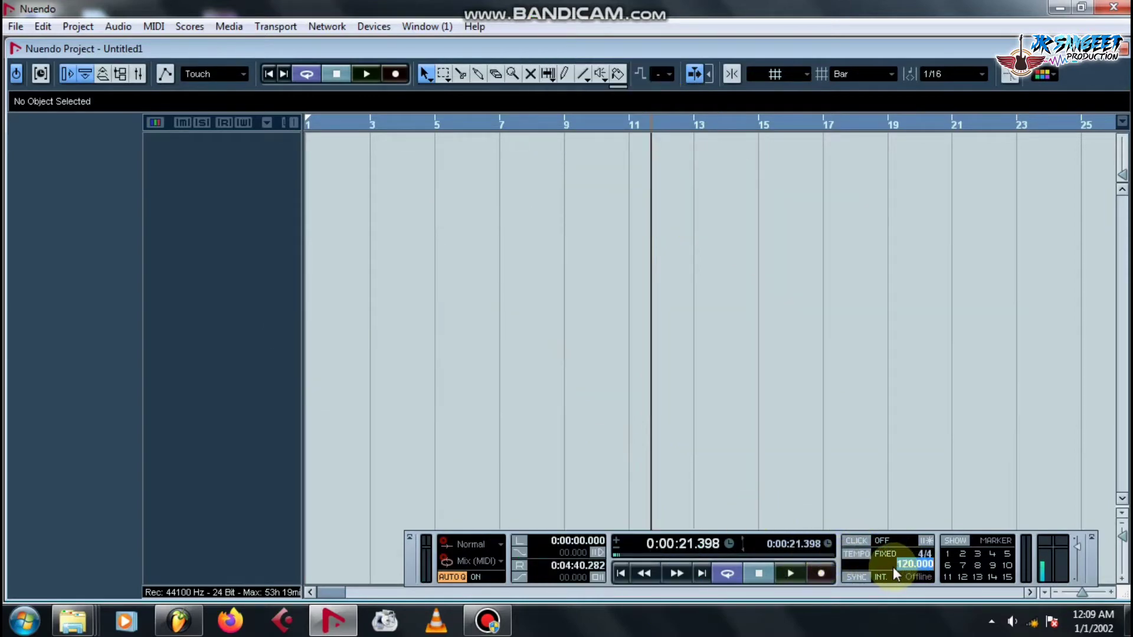
{"action": "type", "text": "89"}
{"action": "key", "text": "Return"}
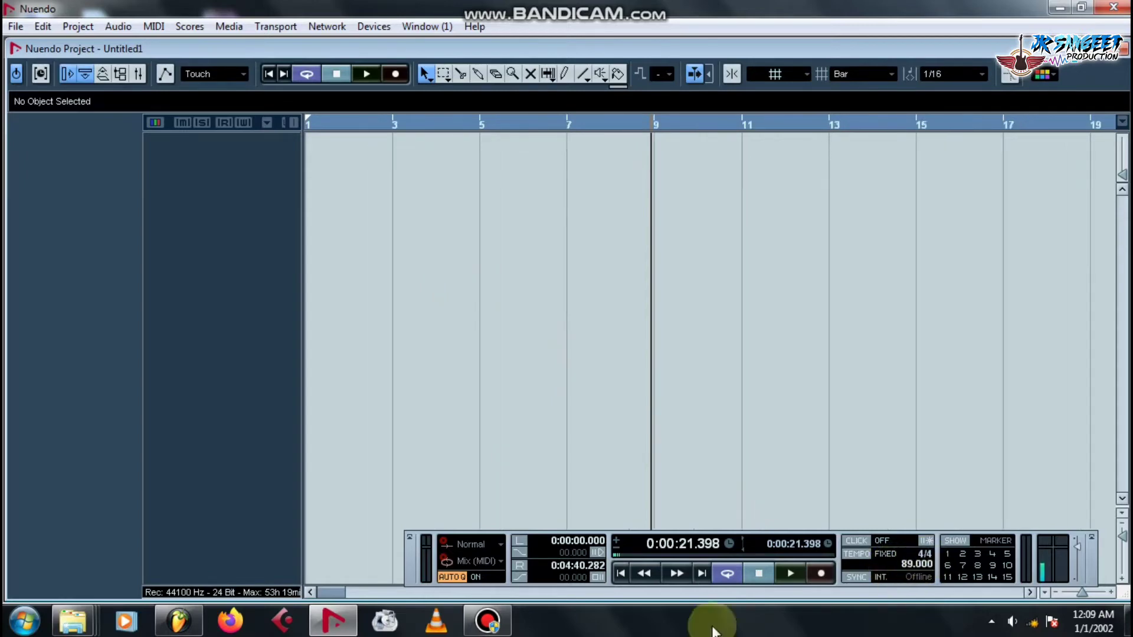
{"action": "left_click", "coordinate": [381, 122]}
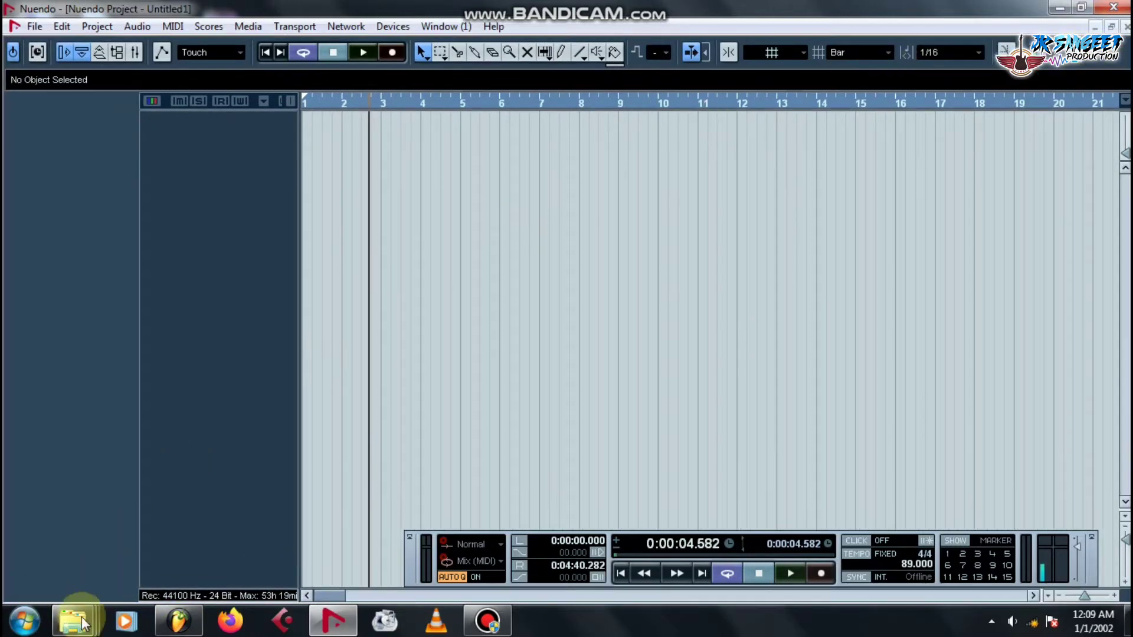
Import the bhojpuri song from Explorer as a new audio track just before bar 3.
{"action": "left_click", "coordinate": [74, 620]}
{"action": "left_click", "coordinate": [437, 522]}
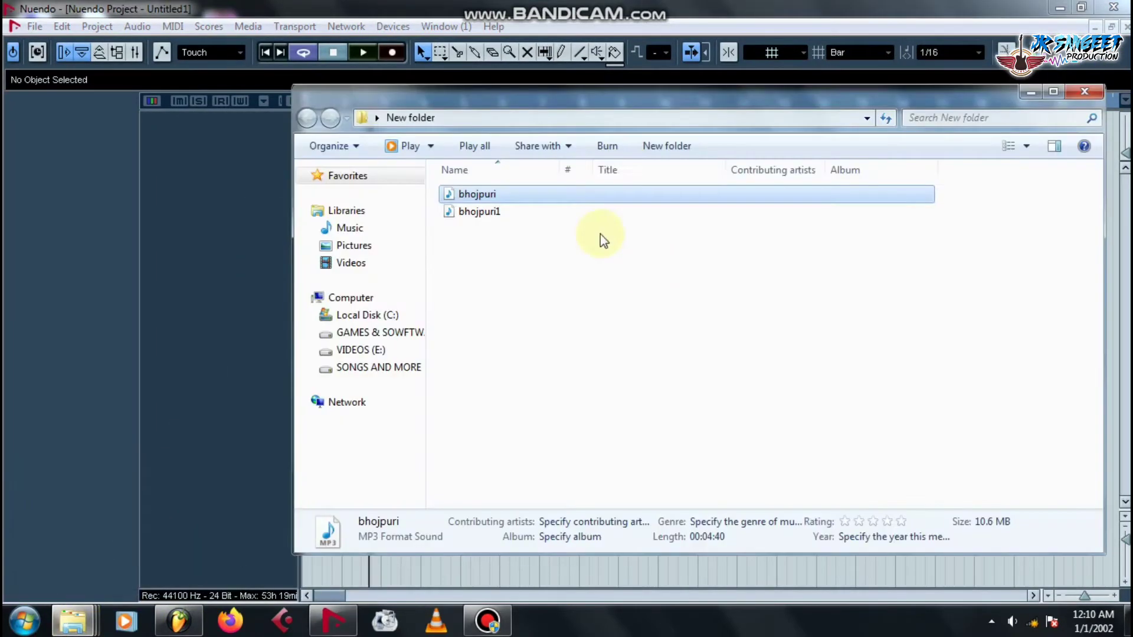
{"action": "left_click_drag", "start_coordinate": [781, 174], "coordinate": [954, 203]}
{"action": "left_click_drag", "start_coordinate": [740, 273], "coordinate": [372, 128]}
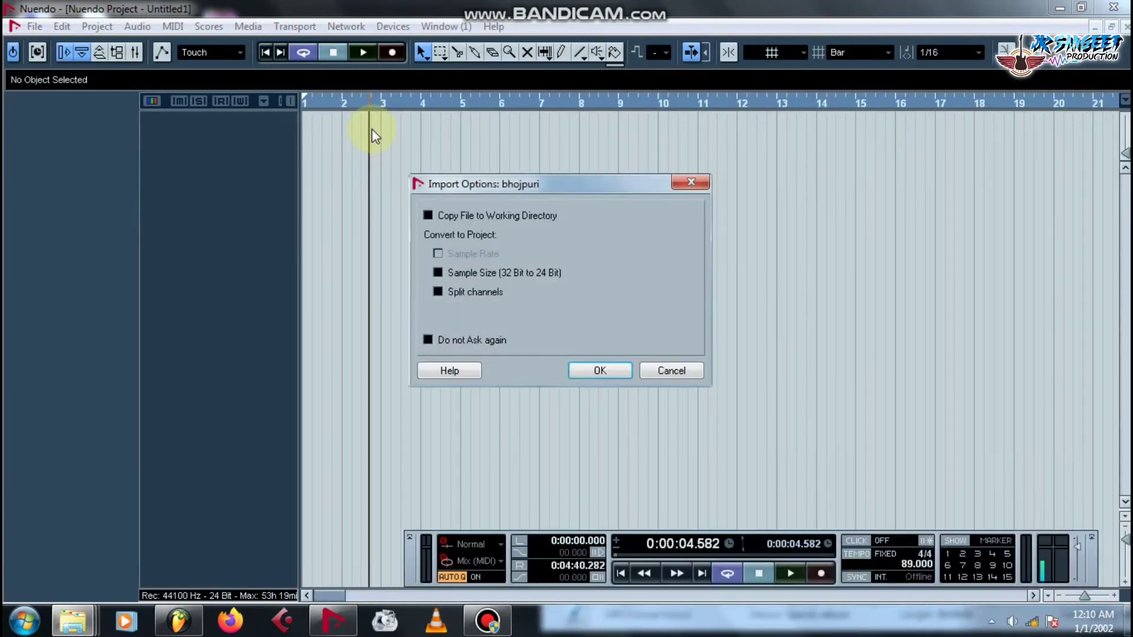
{"action": "left_click", "coordinate": [609, 370]}
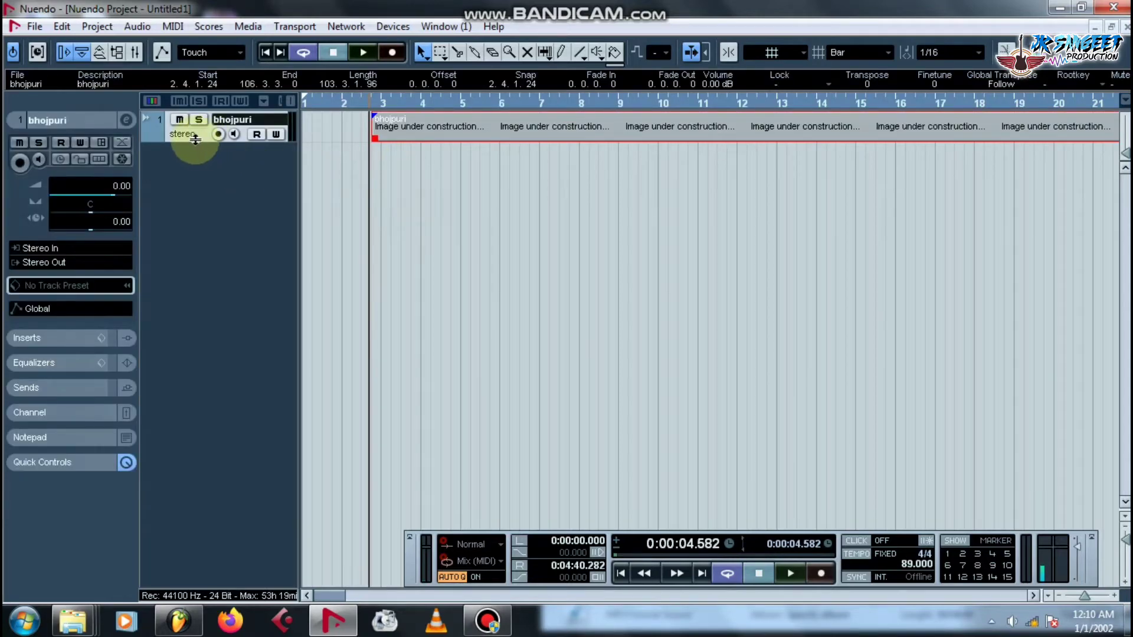
Enlarge the bhojpuri track and move its clip to start at the playhead.
{"action": "left_click_drag", "start_coordinate": [198, 142], "coordinate": [198, 172]}
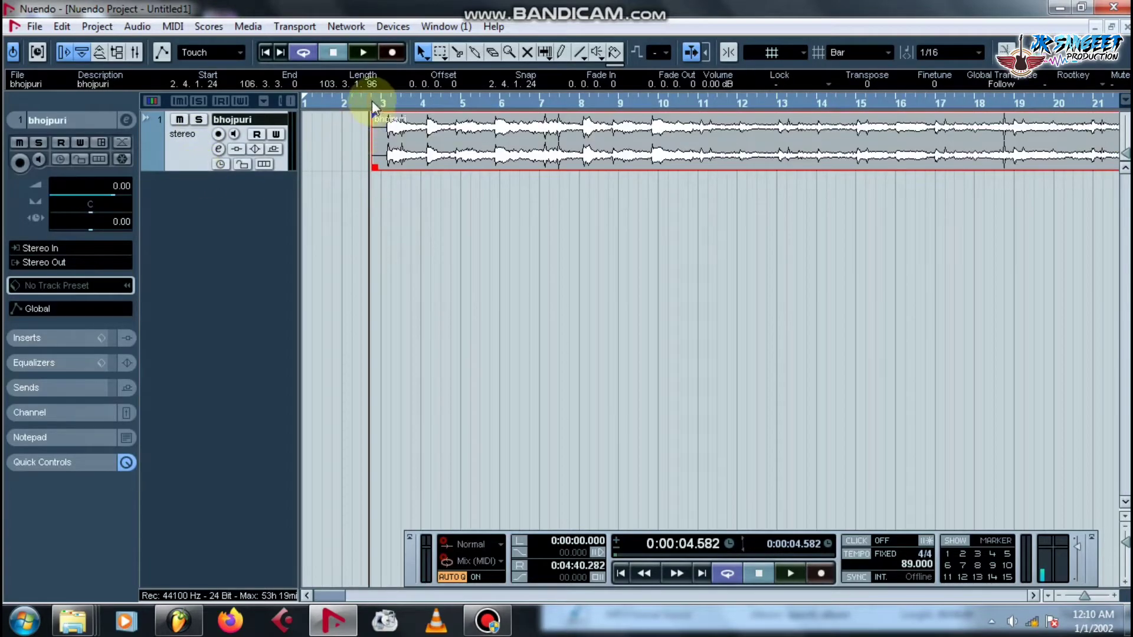
{"action": "left_click_drag", "start_coordinate": [374, 102], "coordinate": [360, 143]}
{"action": "left_click_drag", "start_coordinate": [523, 147], "coordinate": [473, 146]}
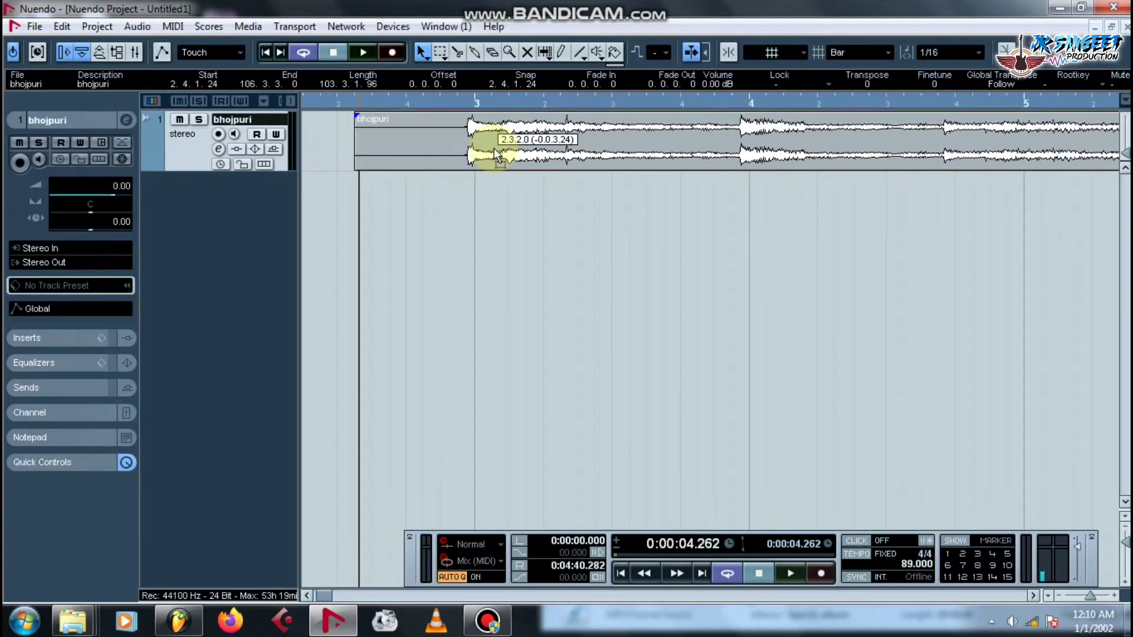
Add a mono audio track, Audio 02, below the bhojpuri track.
{"action": "right_click", "coordinate": [223, 206]}
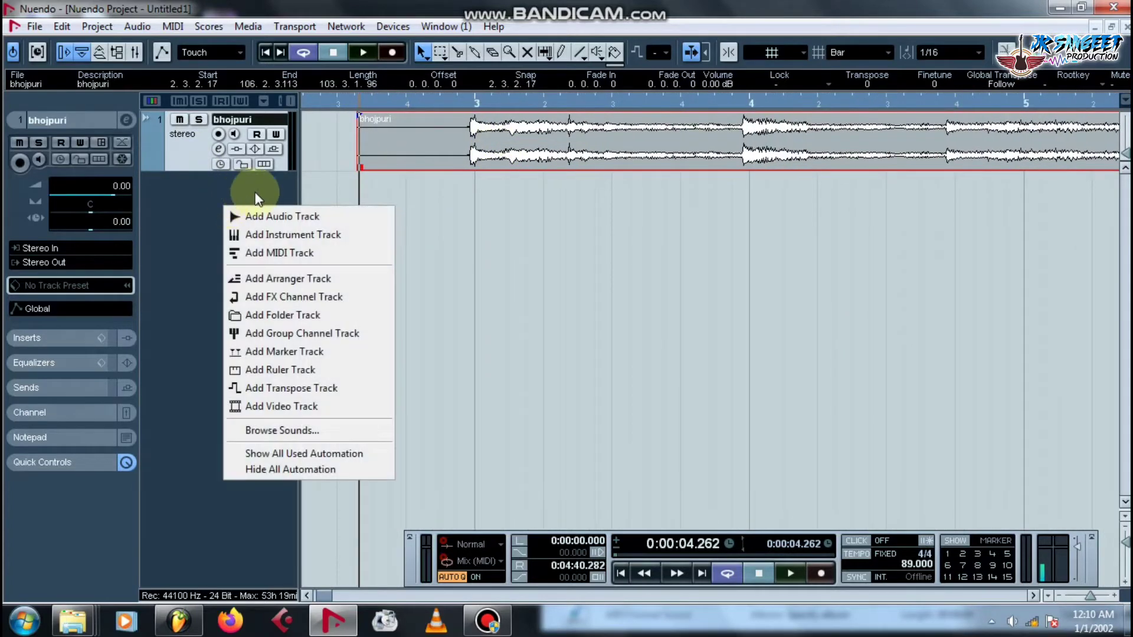
{"action": "left_click", "coordinate": [268, 217]}
{"action": "left_click", "coordinate": [554, 269]}
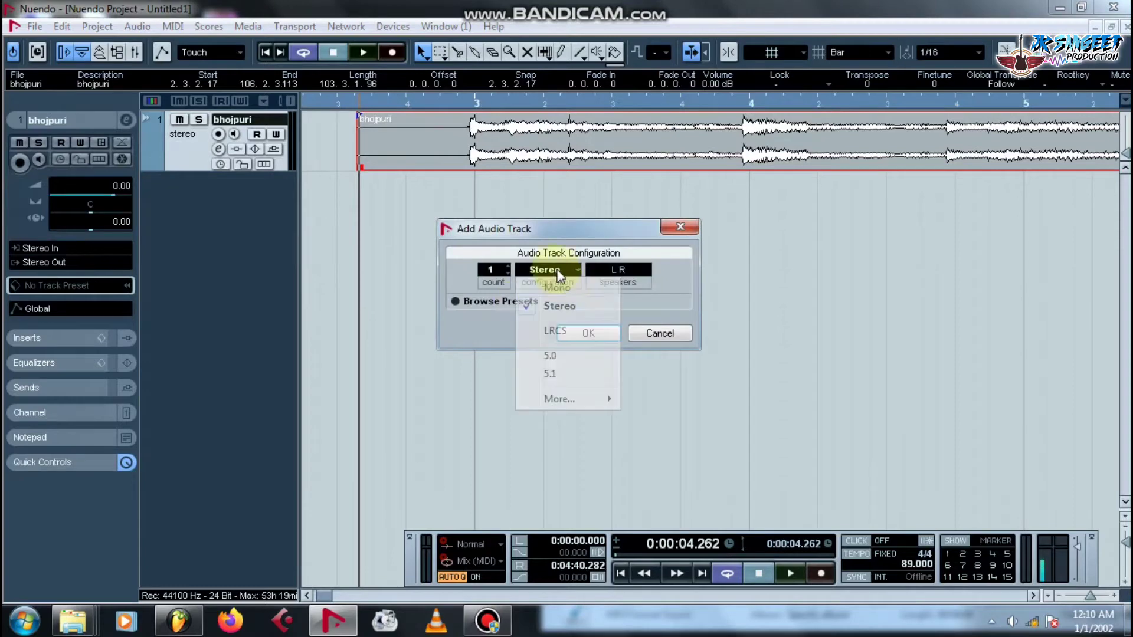
{"action": "left_click", "coordinate": [566, 287]}
{"action": "left_click", "coordinate": [590, 333]}
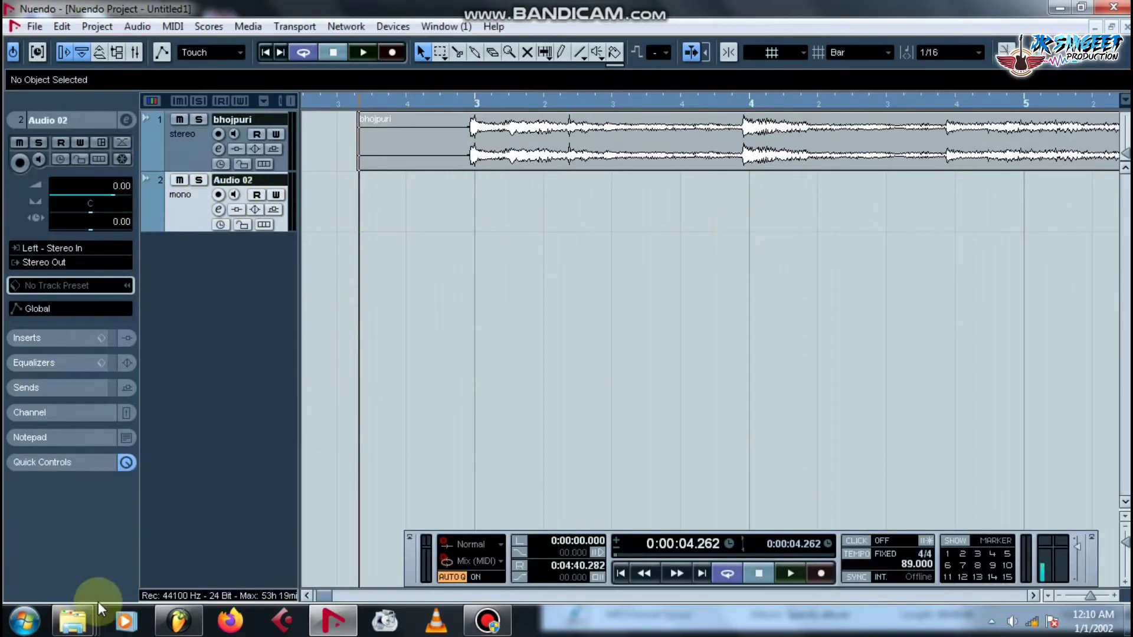
Drag bhojpuri1 from the New folder window onto Audio 02 and confirm the import.
{"action": "mouse_move", "coordinate": [72, 621]}
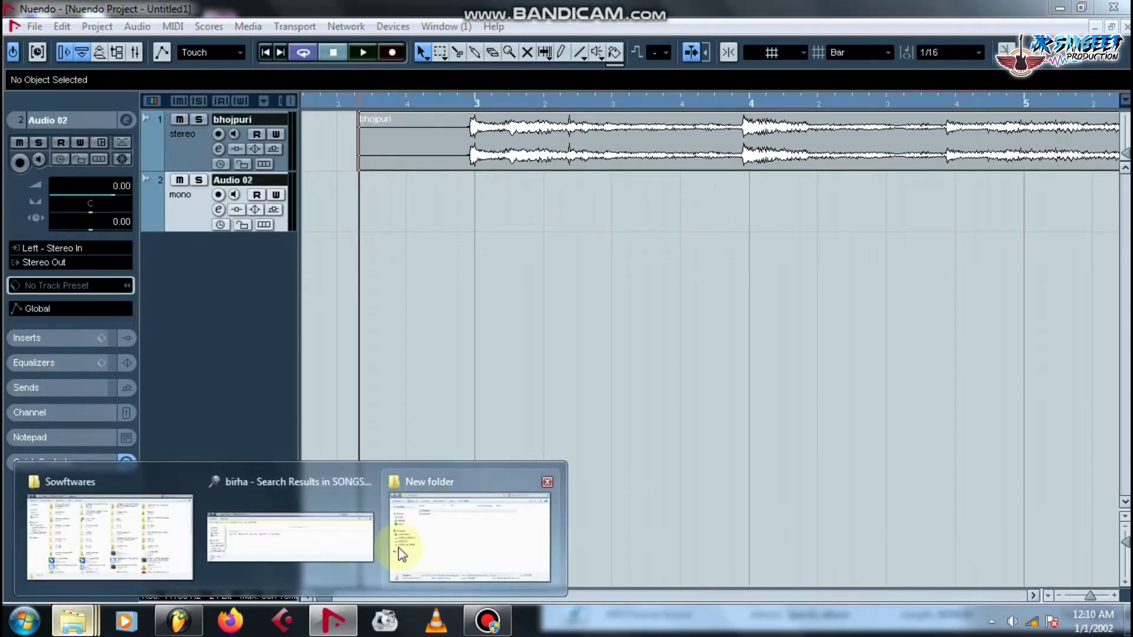
{"action": "left_click", "coordinate": [289, 531]}
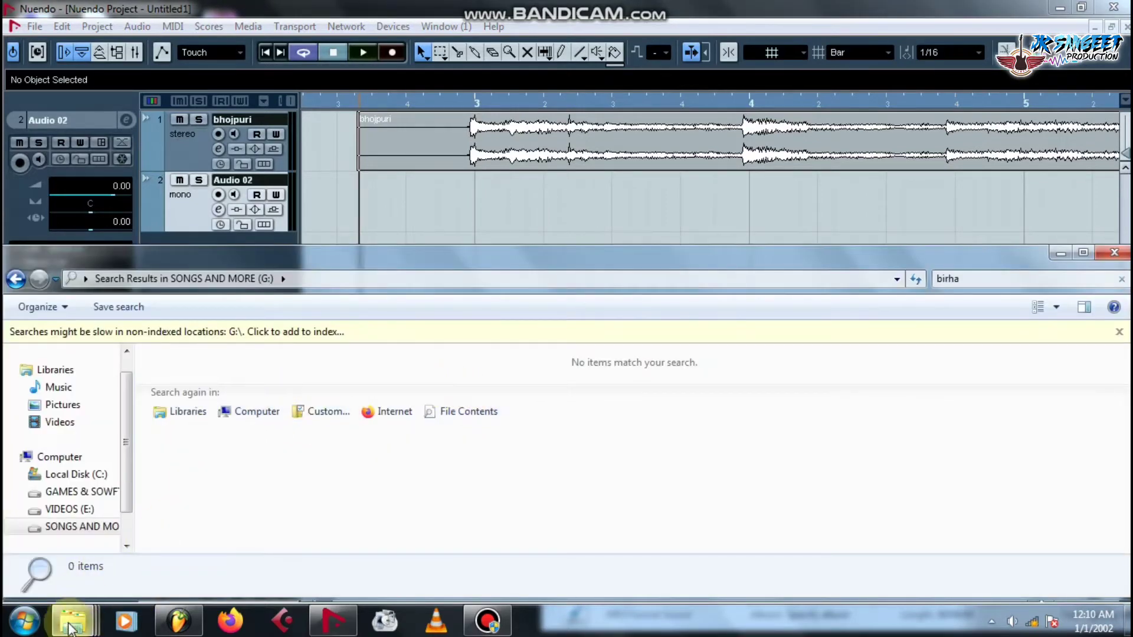
{"action": "mouse_move", "coordinate": [72, 621]}
{"action": "left_click", "coordinate": [520, 478]}
{"action": "left_click_drag", "start_coordinate": [721, 289], "coordinate": [452, 230]}
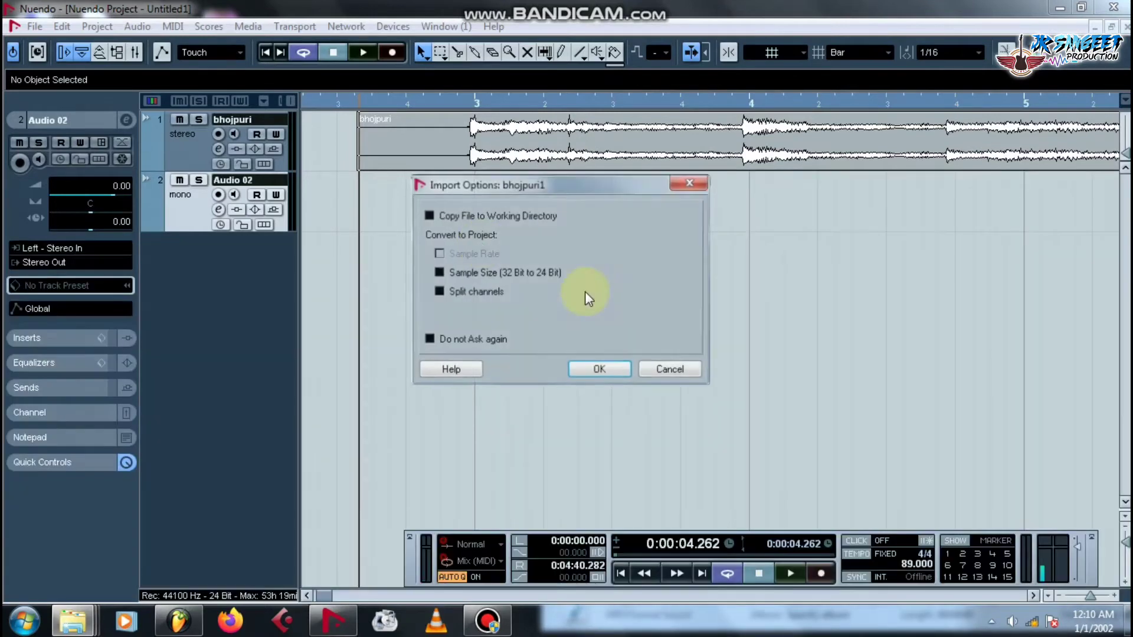
{"action": "left_click", "coordinate": [600, 370]}
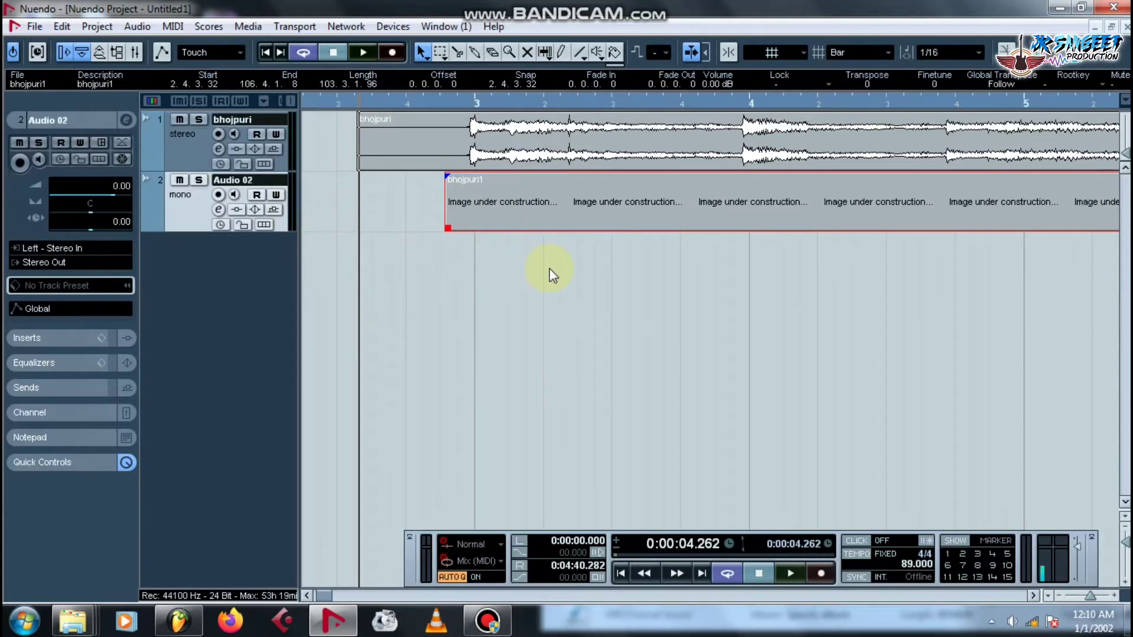
{"action": "key", "text": "g"}
{"action": "key", "text": "g"}
{"action": "key", "text": "g"}
{"action": "key", "text": "g"}
{"action": "key", "text": "g"}
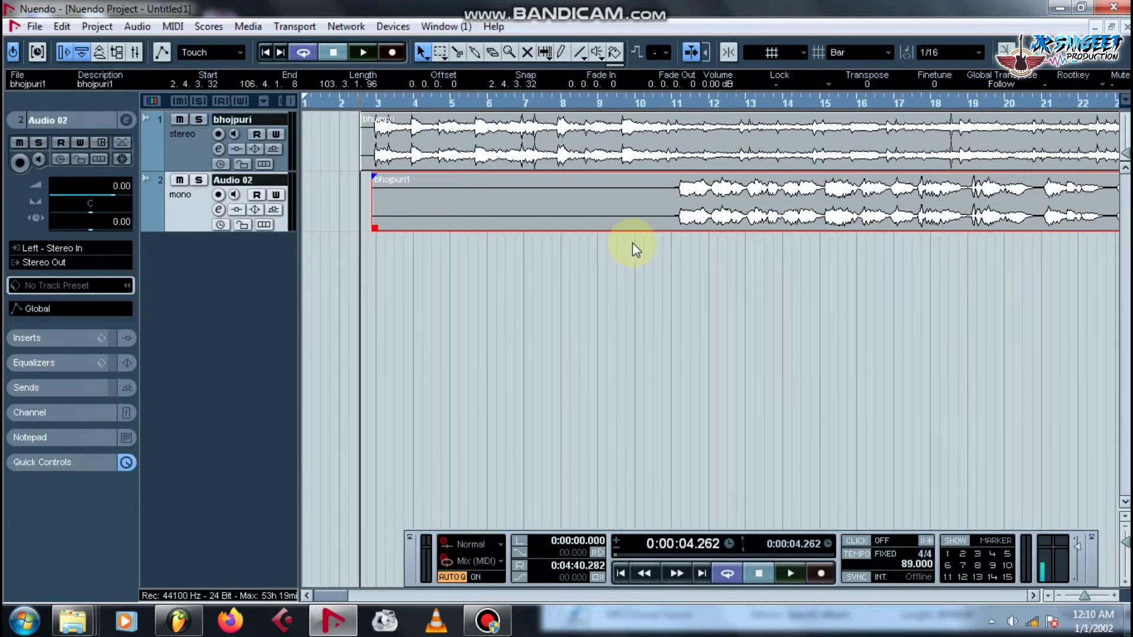
{"action": "left_click", "coordinate": [621, 104]}
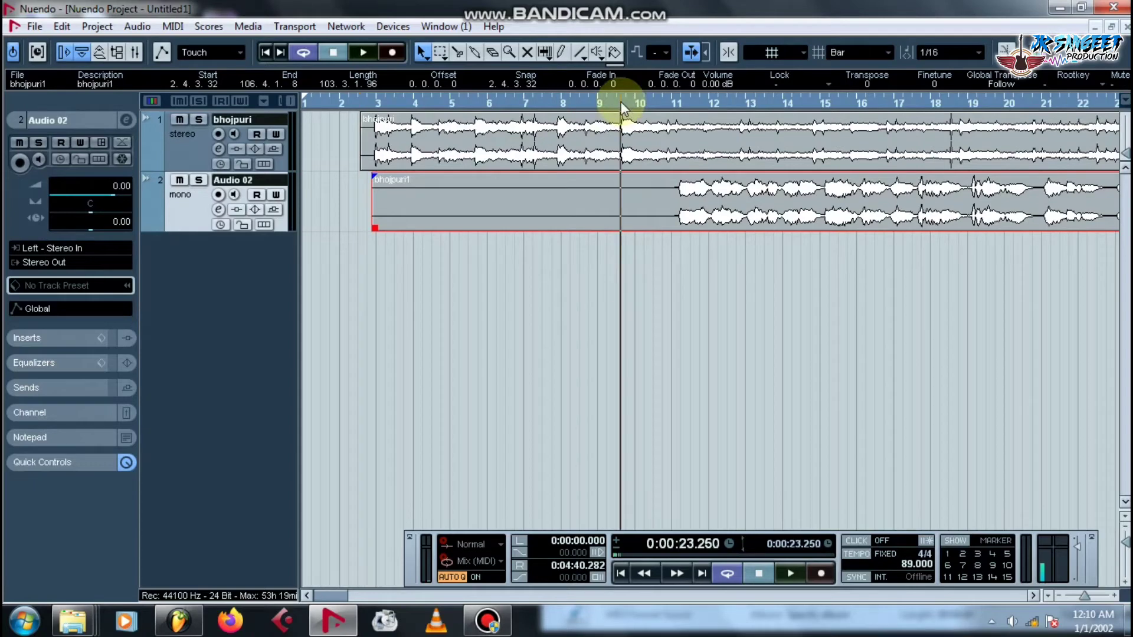
Zoom out and briefly play the project from around bar 11.
{"action": "key", "text": "g"}
{"action": "key", "text": "g"}
{"action": "key", "text": "g"}
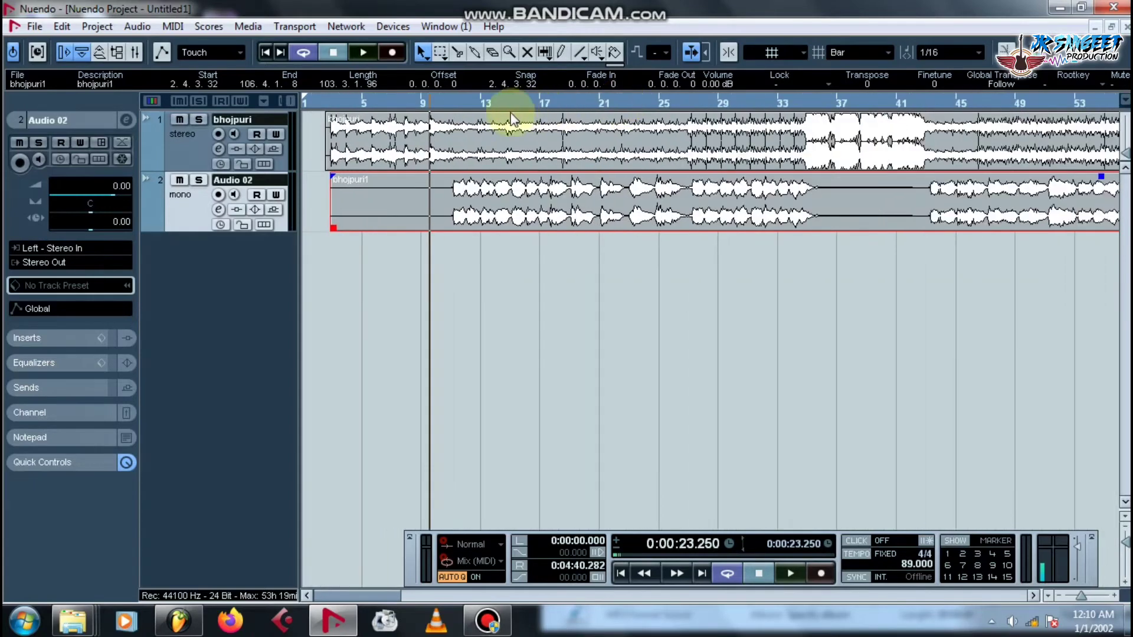
{"action": "key", "text": "space"}
{"action": "left_click", "coordinate": [459, 104]}
{"action": "key", "text": "space"}
{"action": "key", "text": "space"}
Slide bhojpuri1 left to 2.3.2.16, level with bhojpuri, and play to check alignment.
{"action": "left_click_drag", "start_coordinate": [327, 98], "coordinate": [386, 181]}
{"action": "left_click_drag", "start_coordinate": [571, 205], "coordinate": [464, 200]}
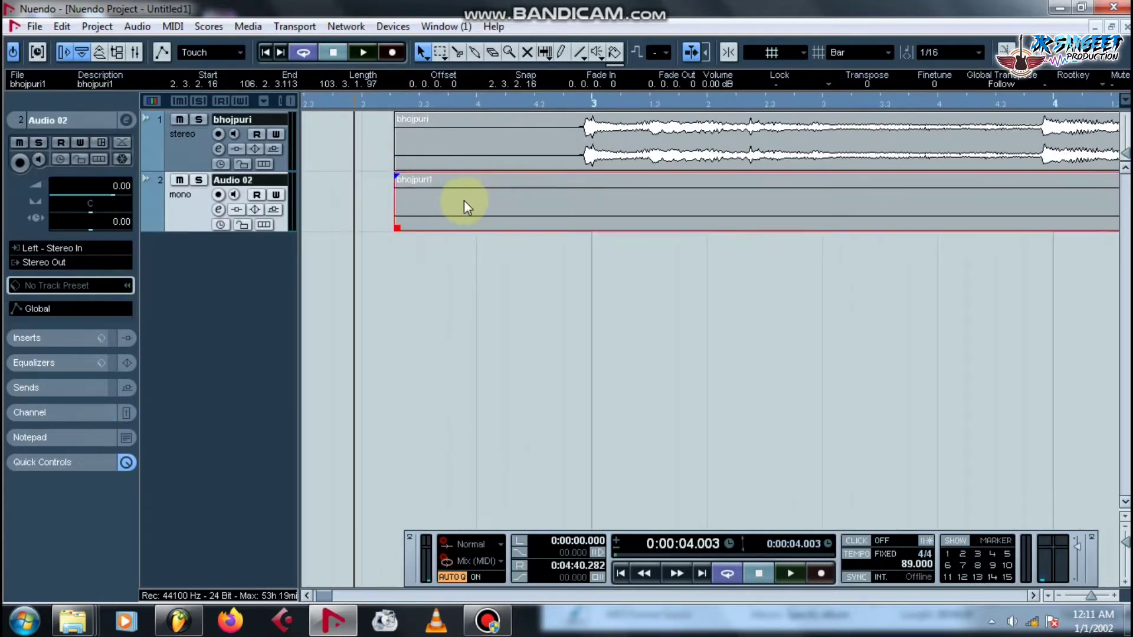
{"action": "key", "text": "g"}
{"action": "key", "text": "g"}
{"action": "key", "text": "g"}
{"action": "key", "text": "g"}
{"action": "key", "text": "g"}
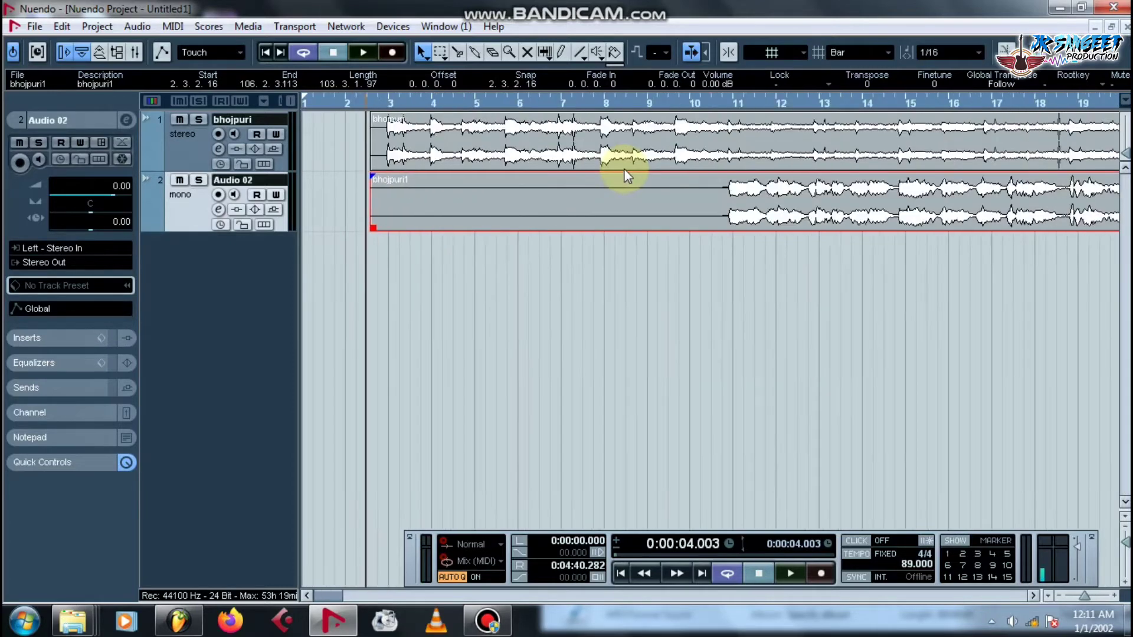
{"action": "left_click", "coordinate": [633, 100]}
{"action": "key", "text": "space"}
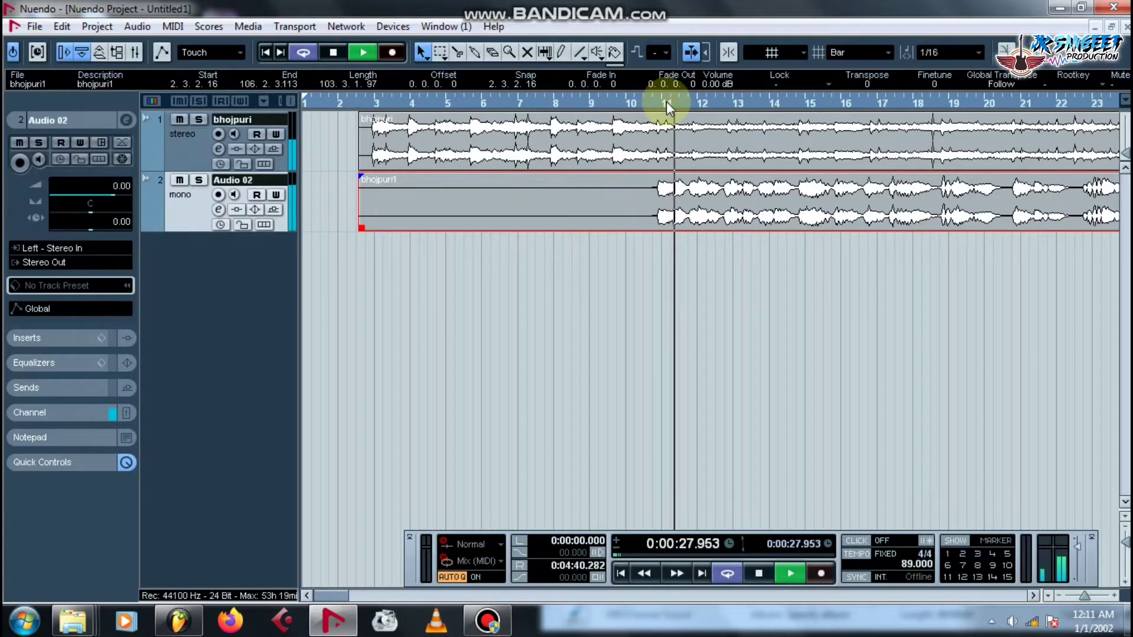
{"action": "key", "text": "space"}
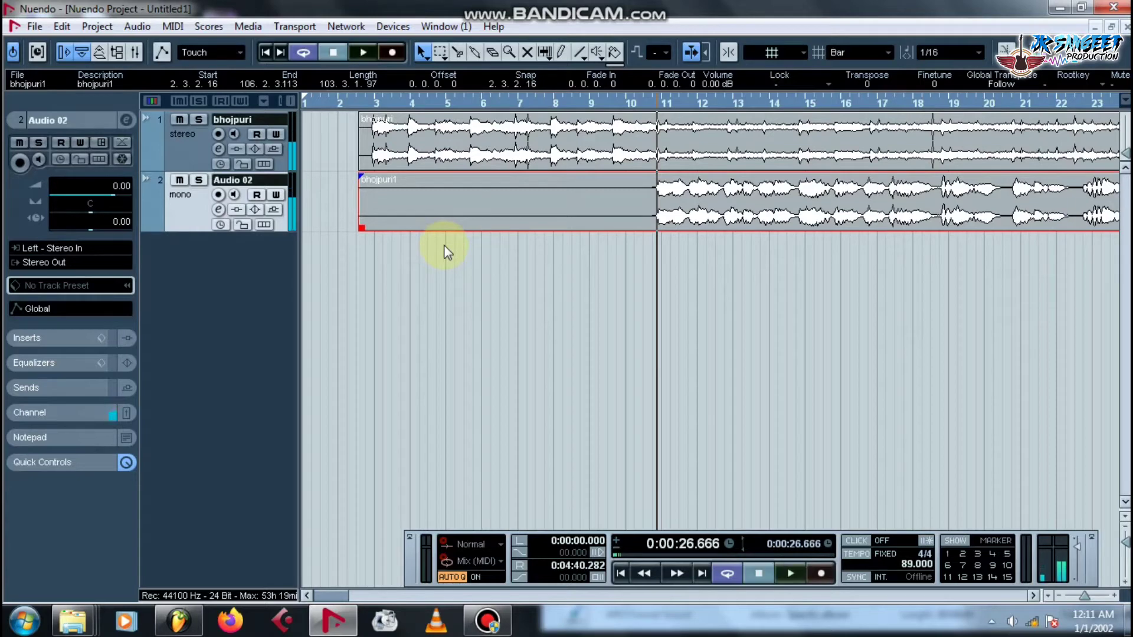
{"action": "key", "text": "space"}
{"action": "key", "text": "space"}
Load Autotune Evo from Other > autotune into Audio 02's first insert slot.
{"action": "left_click", "coordinate": [220, 210]}
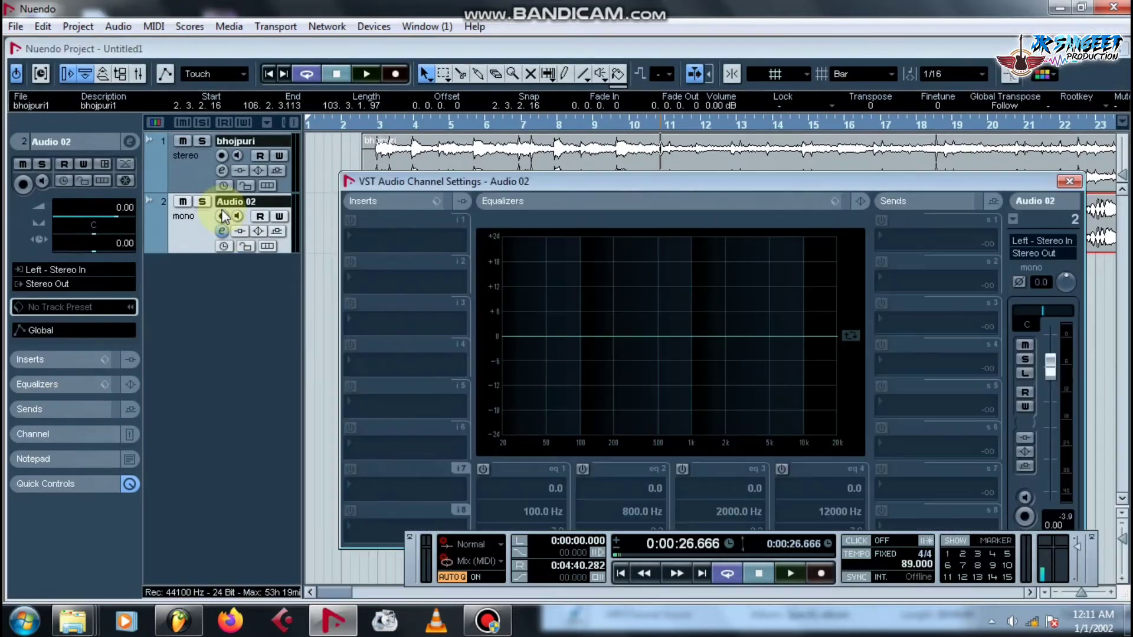
{"action": "left_click", "coordinate": [394, 238]}
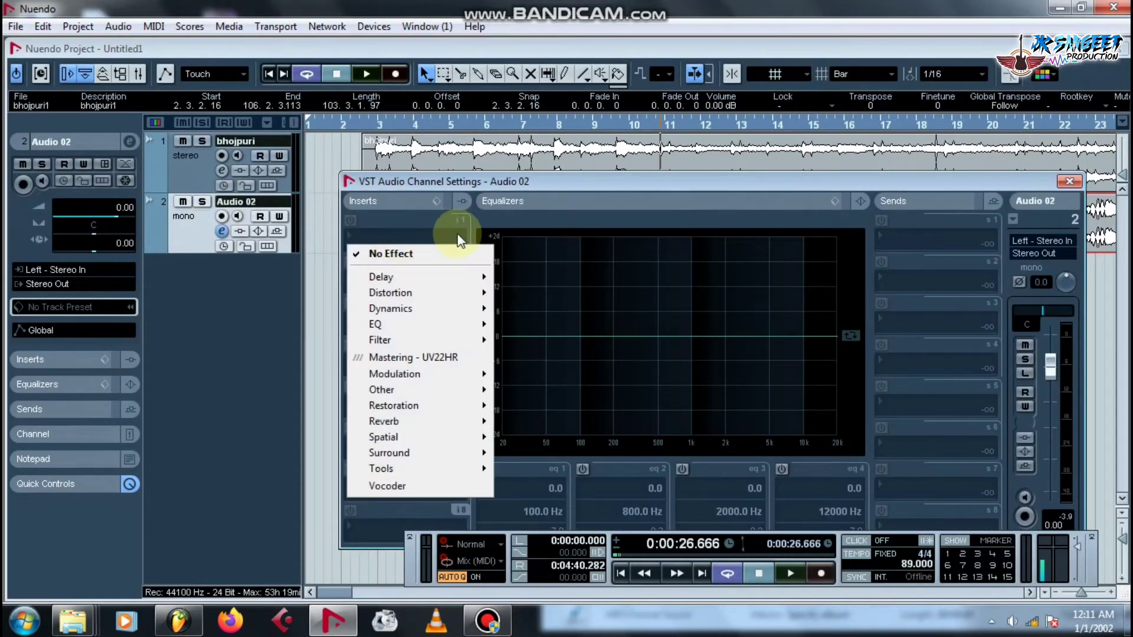
{"action": "mouse_move", "coordinate": [440, 281]}
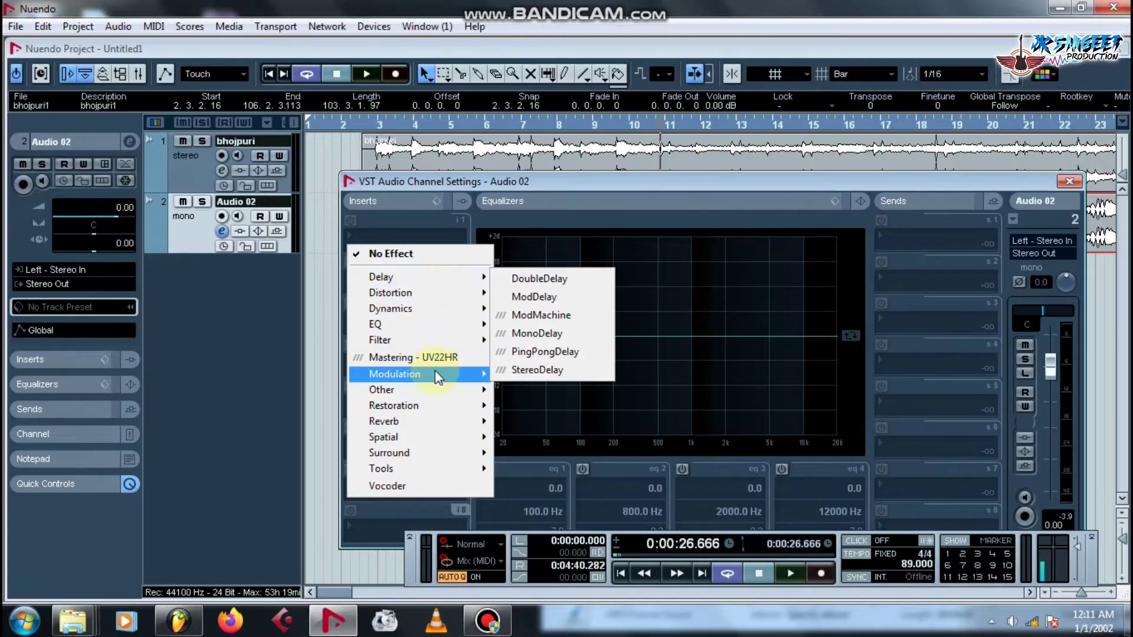
{"action": "mouse_move", "coordinate": [405, 390]}
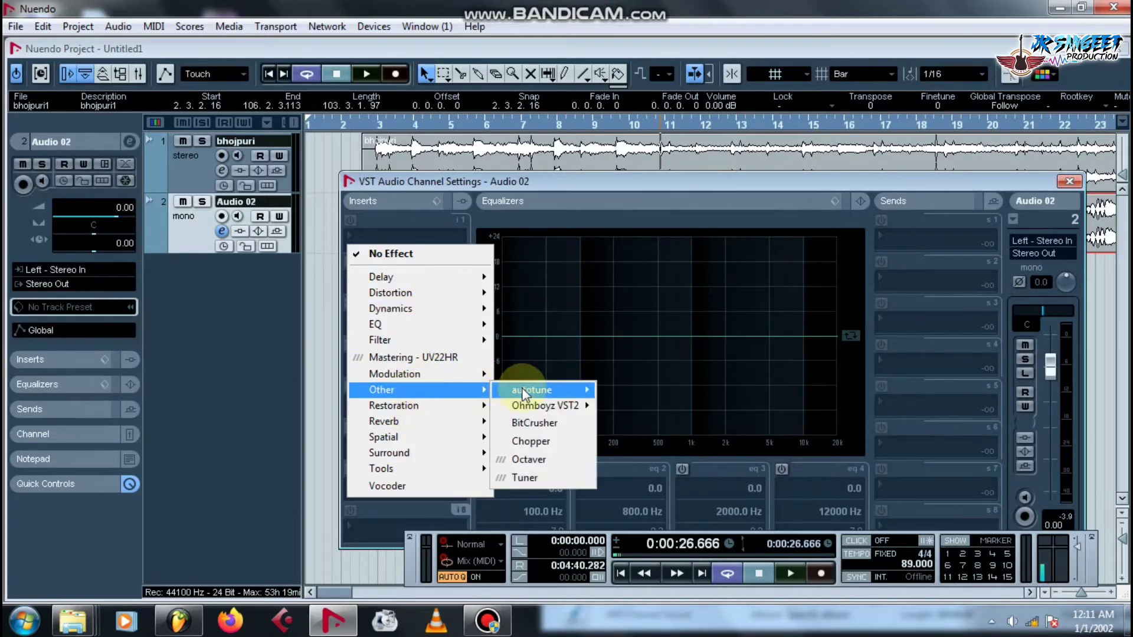
{"action": "mouse_move", "coordinate": [522, 390]}
{"action": "left_click", "coordinate": [652, 408]}
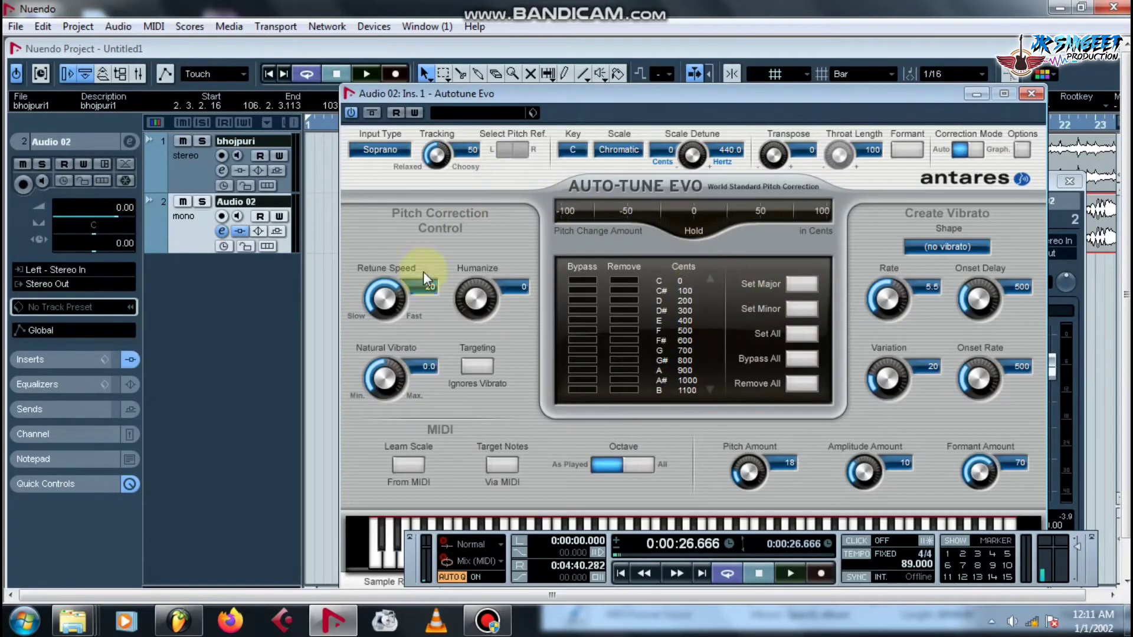
Set Auto-Tune Evo to key A with a Minor scale, audition it, and close its window.
{"action": "left_click", "coordinate": [573, 150]}
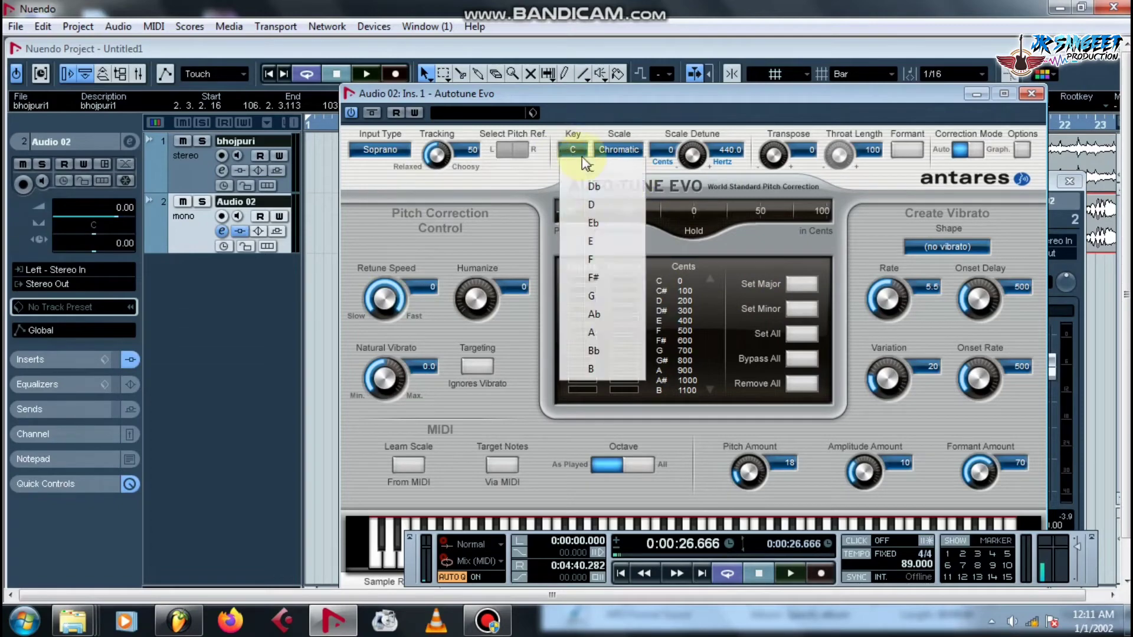
{"action": "left_click", "coordinate": [590, 334]}
{"action": "left_click", "coordinate": [625, 149]}
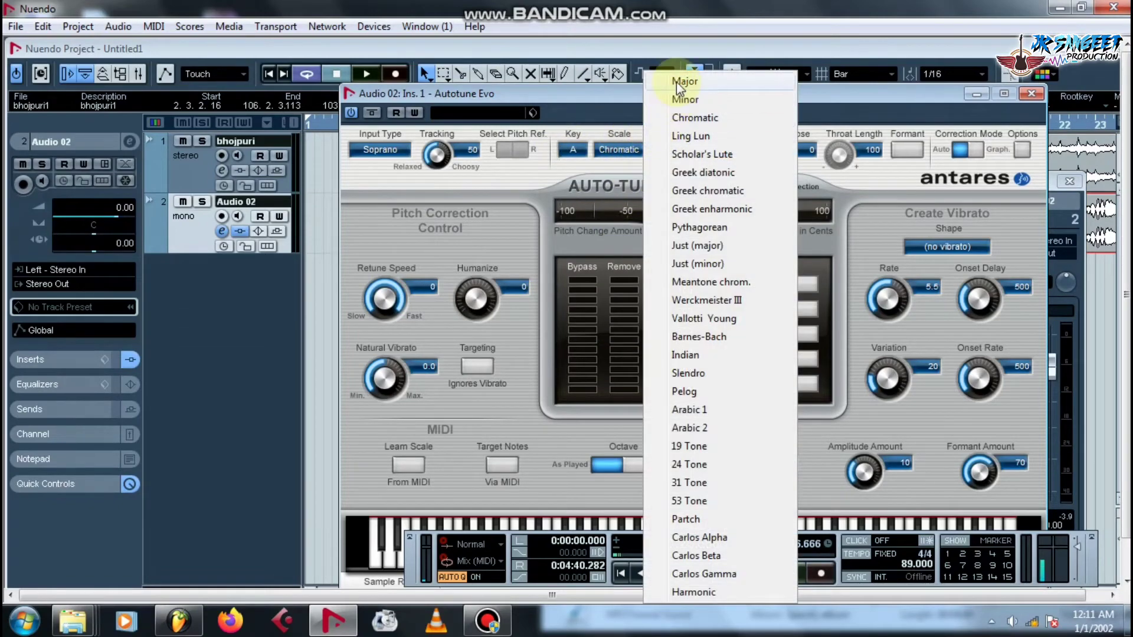
{"action": "left_click", "coordinate": [676, 81]}
{"action": "key", "text": "space"}
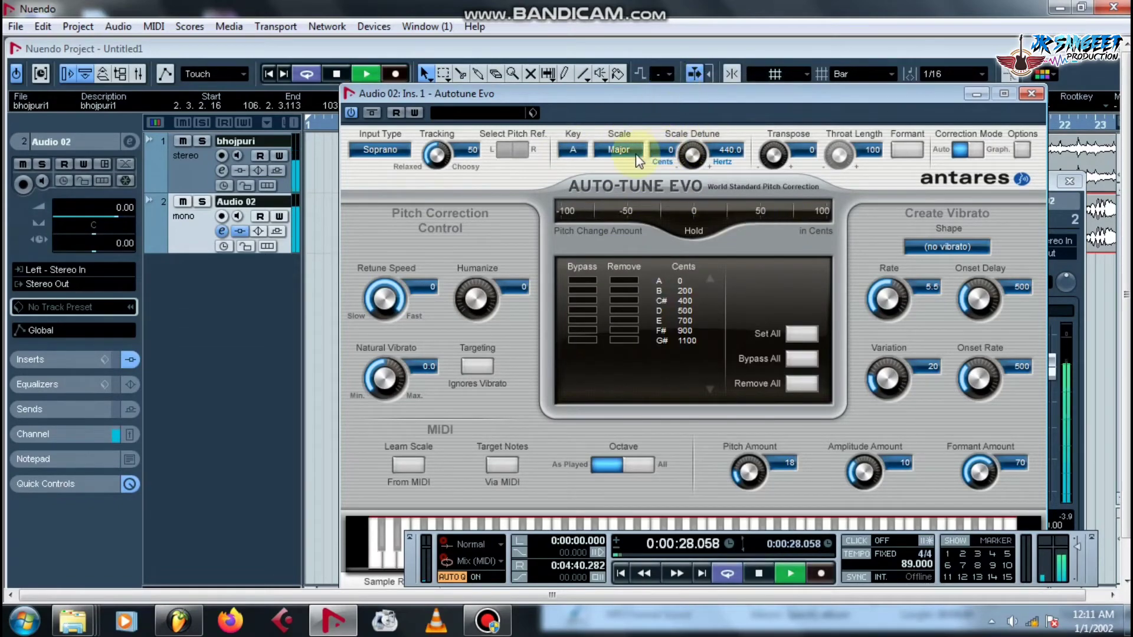
{"action": "left_click", "coordinate": [625, 150]}
{"action": "left_click", "coordinate": [678, 99]}
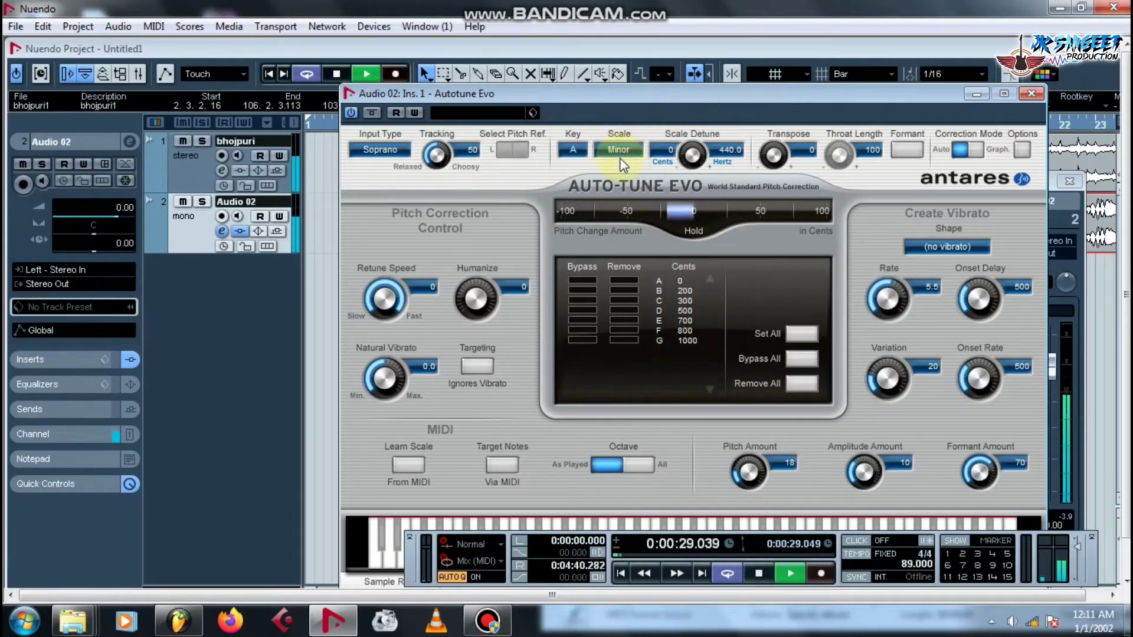
{"action": "key", "text": "space"}
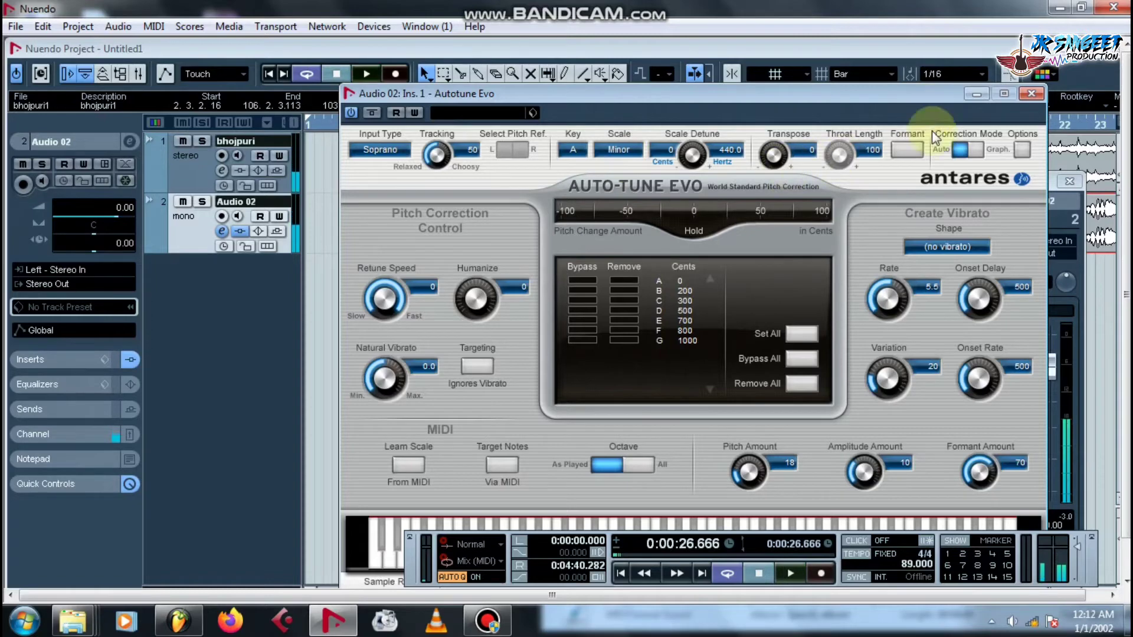
{"action": "left_click", "coordinate": [1031, 94]}
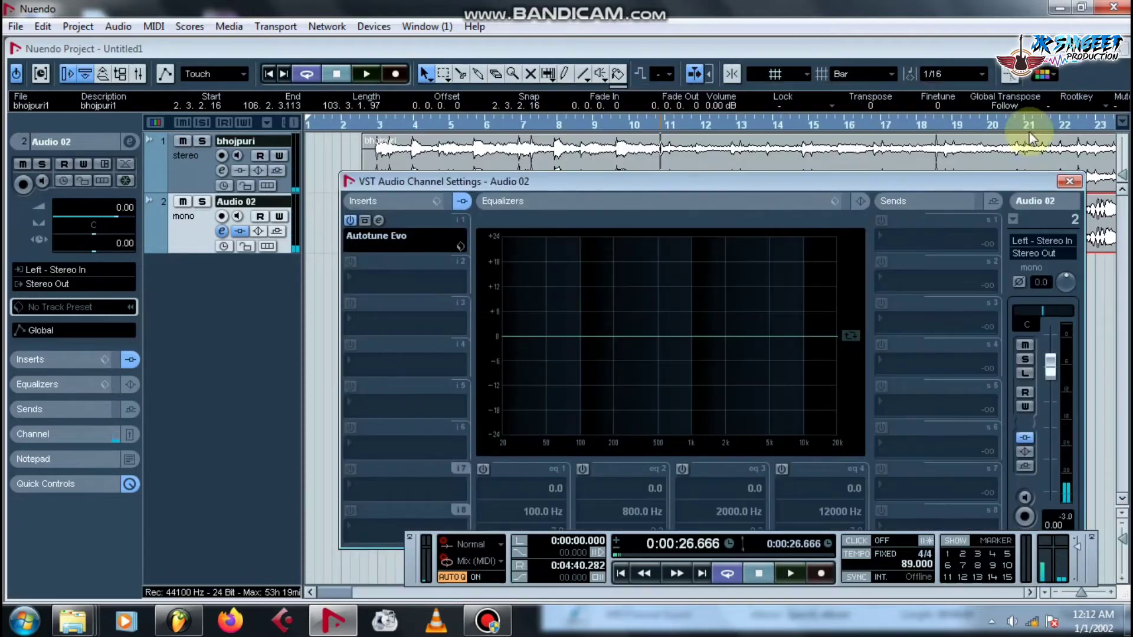
Load Reverb B into Audio 02's second insert slot and set its mix to 8%.
{"action": "left_click", "coordinate": [362, 274]}
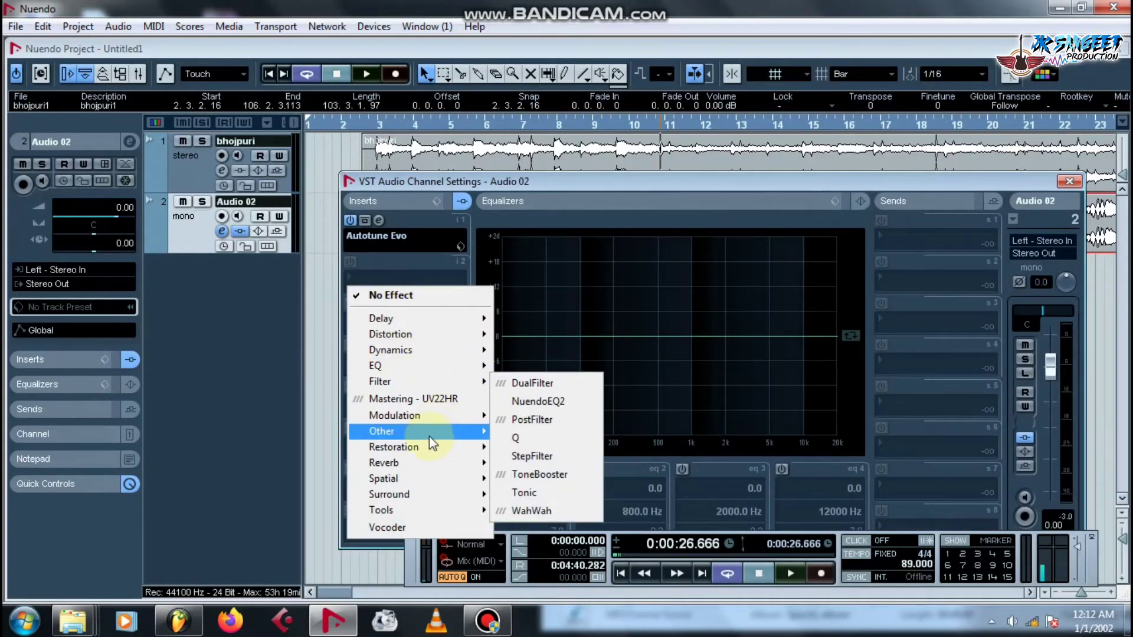
{"action": "left_click", "coordinate": [519, 485]}
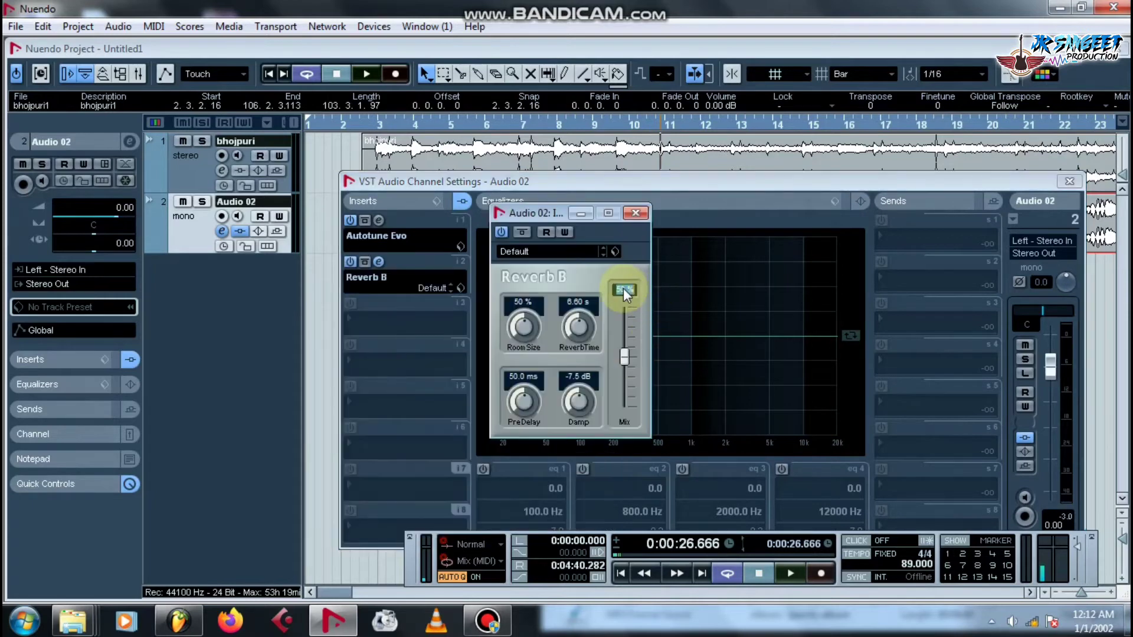
{"action": "type", "text": "8"}
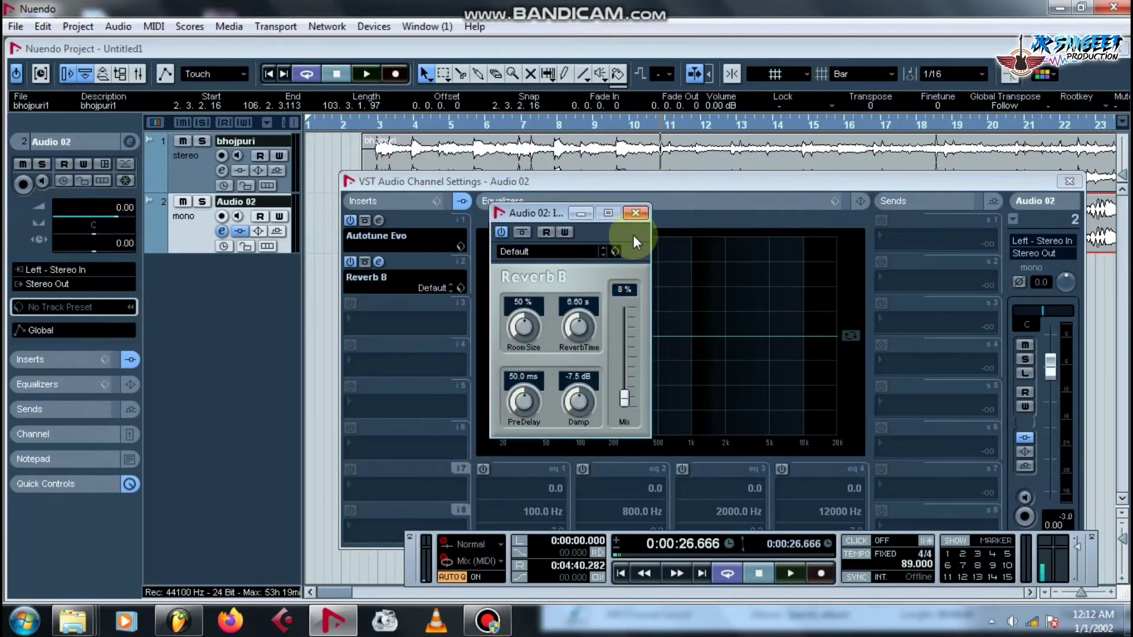
{"action": "left_click", "coordinate": [635, 213]}
Close the channel settings and play the mix, muting the first bhojpuri track.
{"action": "left_click", "coordinate": [1068, 182]}
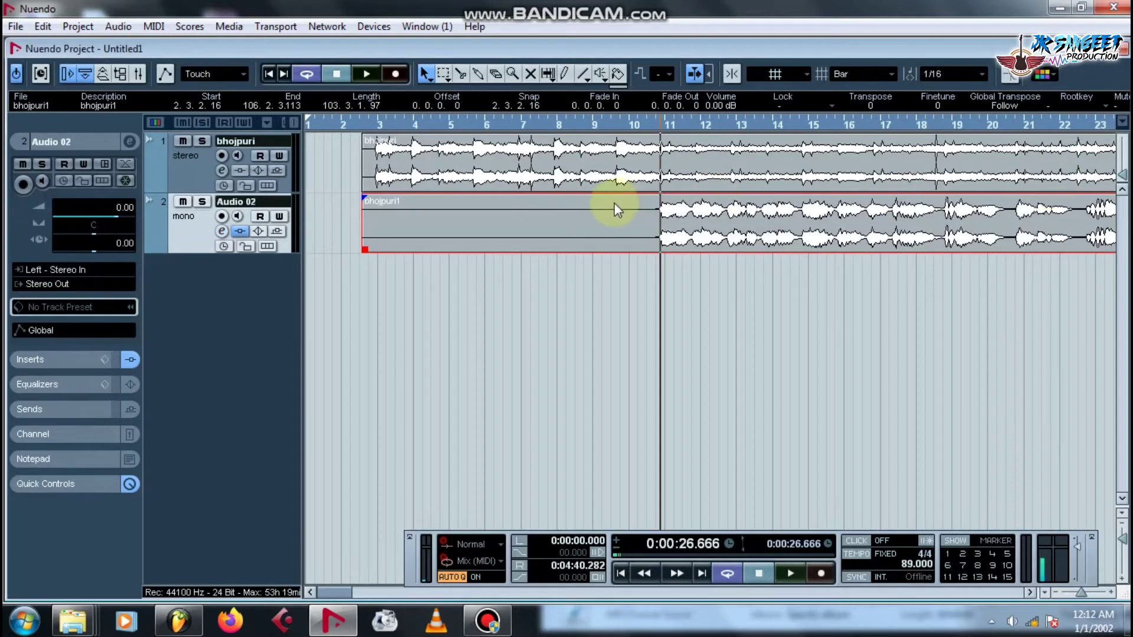
{"action": "key", "text": "space"}
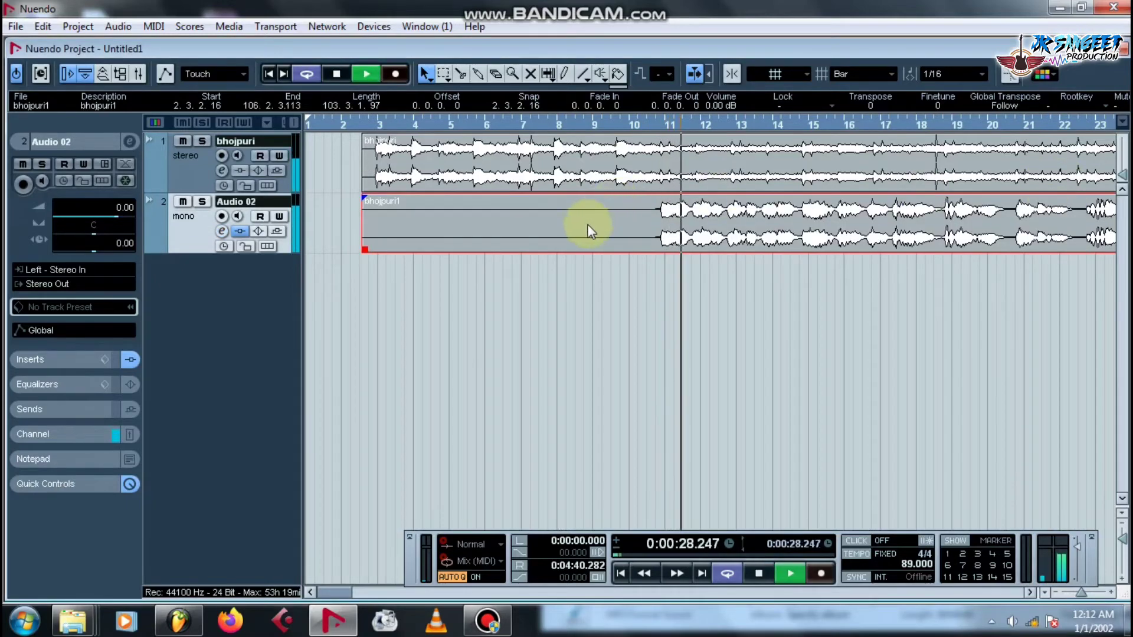
{"action": "key", "text": "g"}
{"action": "key", "text": "g"}
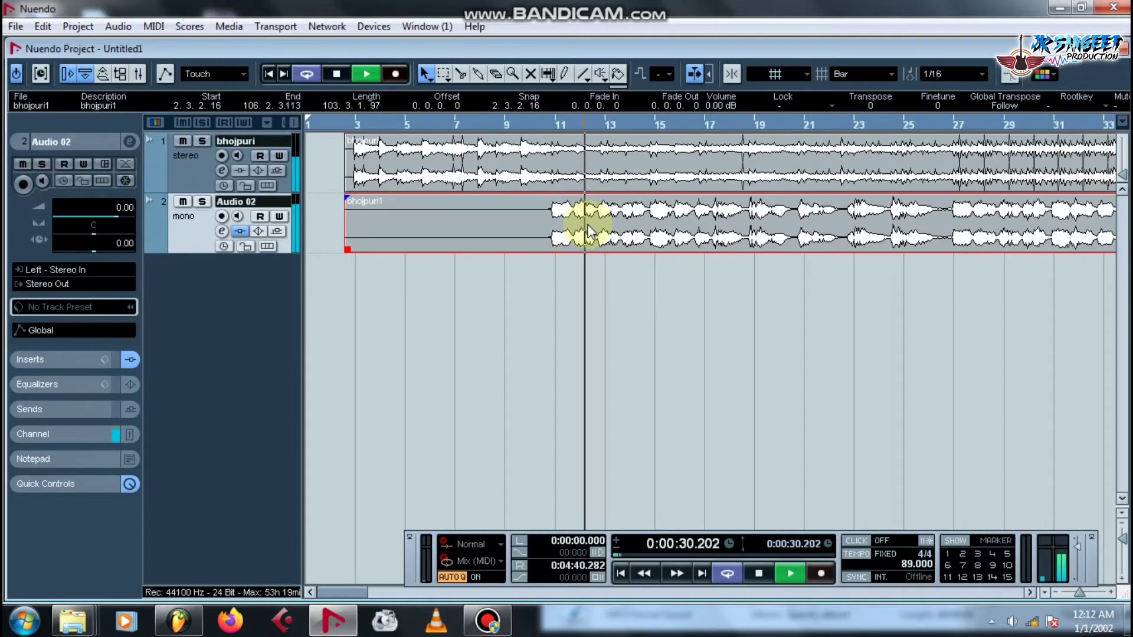
{"action": "left_click", "coordinate": [178, 142]}
{"action": "left_click", "coordinate": [183, 142]}
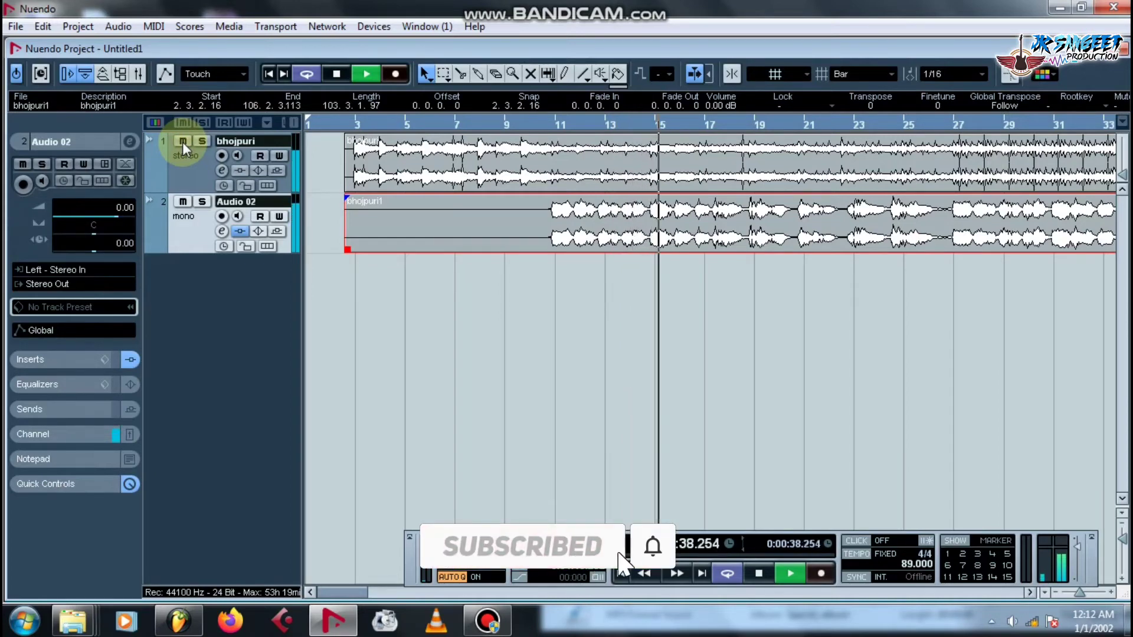
{"action": "key", "text": "g"}
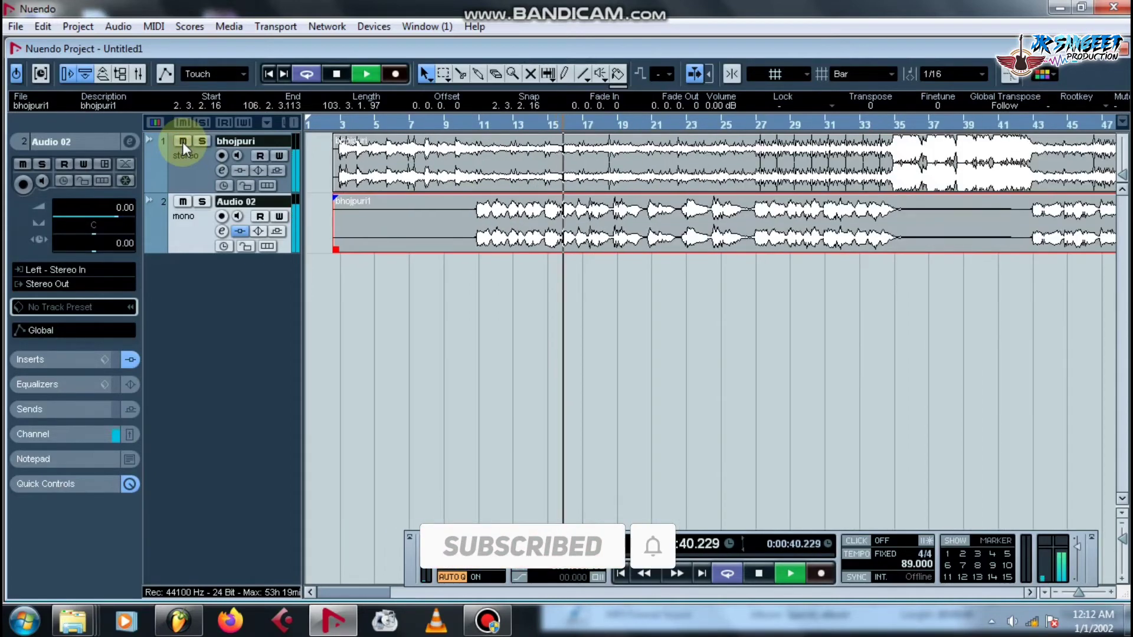
{"action": "left_click", "coordinate": [182, 142]}
{"action": "key", "text": "space"}
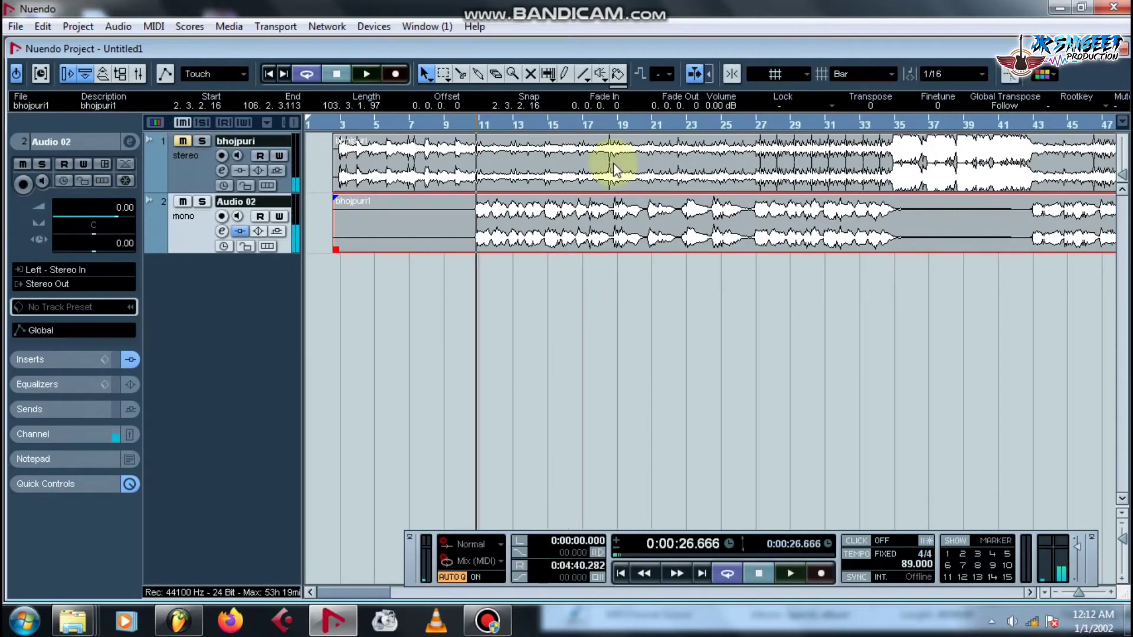
Replay the project from bar 26, zooming in and out along the timeline.
{"action": "left_click", "coordinate": [746, 124]}
{"action": "key", "text": "h"}
{"action": "key", "text": "h"}
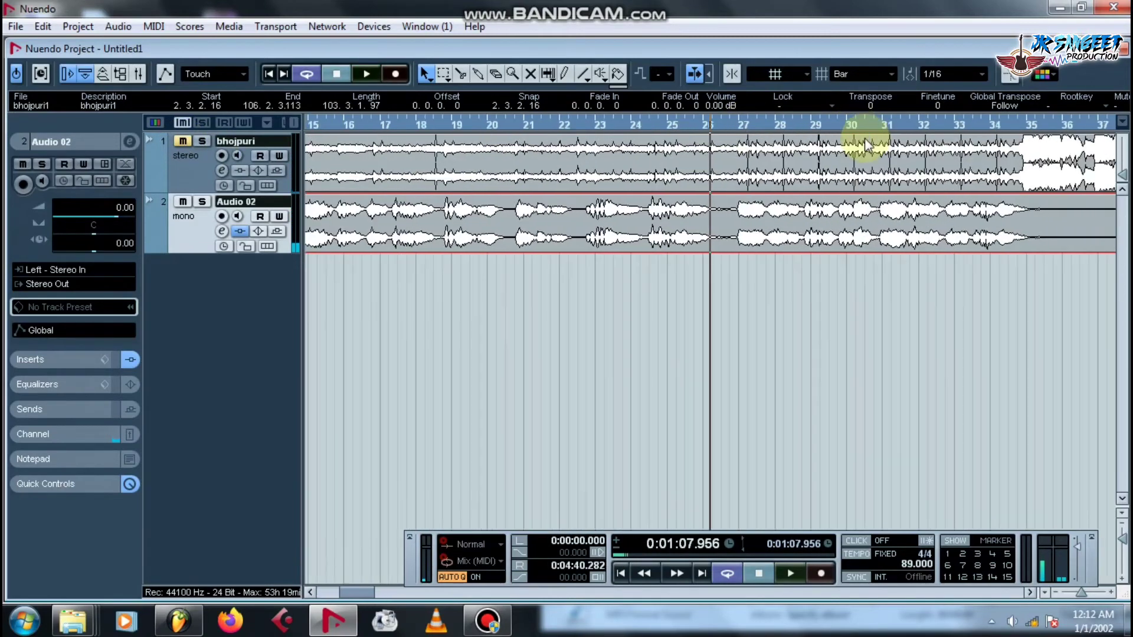
{"action": "key", "text": "space"}
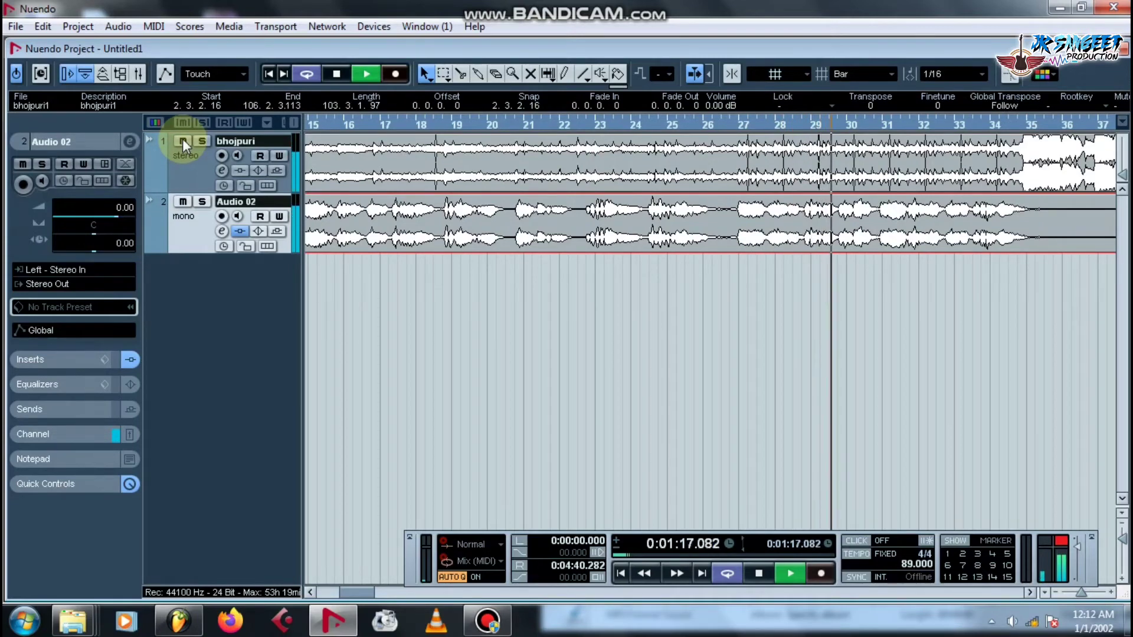
{"action": "key", "text": "g"}
{"action": "key", "text": "g"}
{"action": "key", "text": "g"}
{"action": "key", "text": "g"}
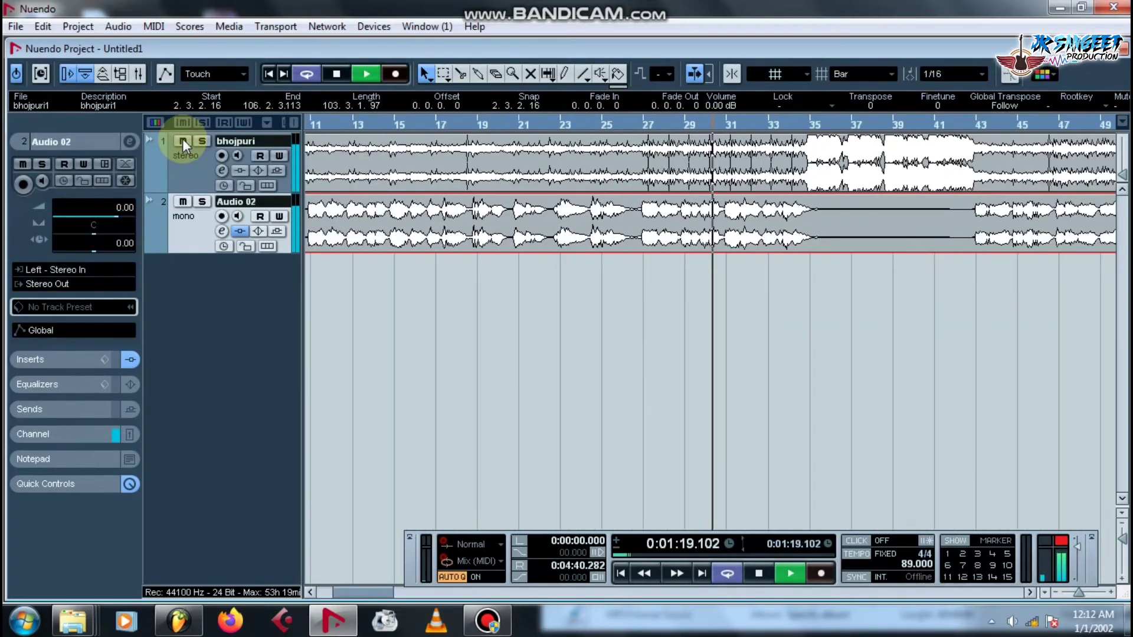
{"action": "key", "text": "h"}
{"action": "key", "text": "h"}
{"action": "key", "text": "h"}
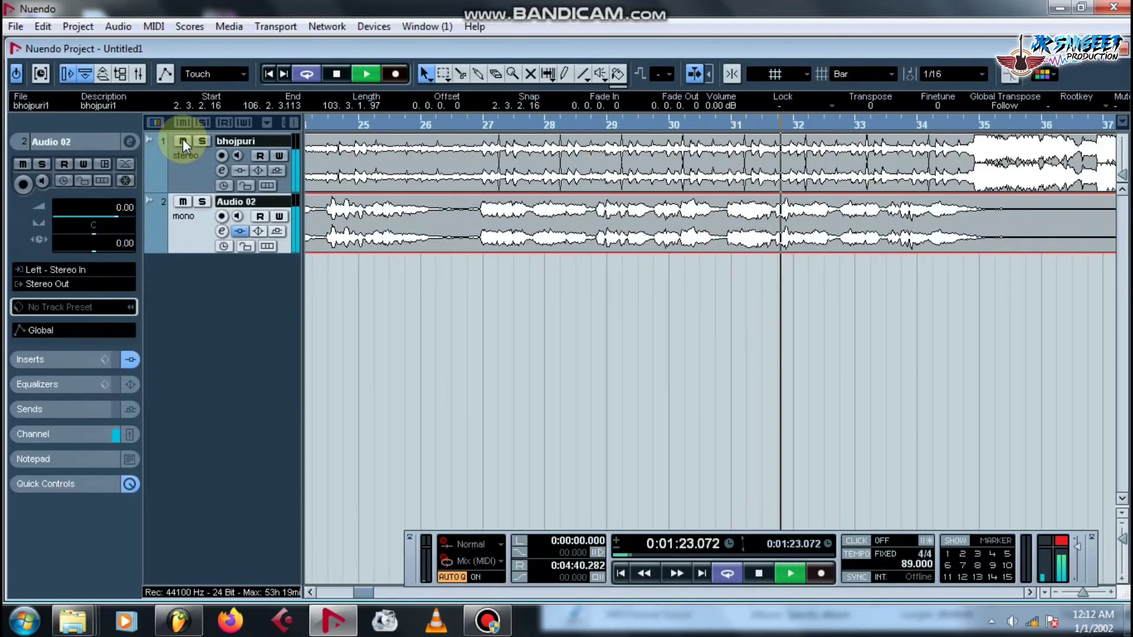
{"action": "key", "text": "g"}
{"action": "key", "text": "g"}
{"action": "key", "text": "g"}
{"action": "key", "text": "g"}
{"action": "key", "text": "g"}
{"action": "key", "text": "g"}
{"action": "key", "text": "space"}
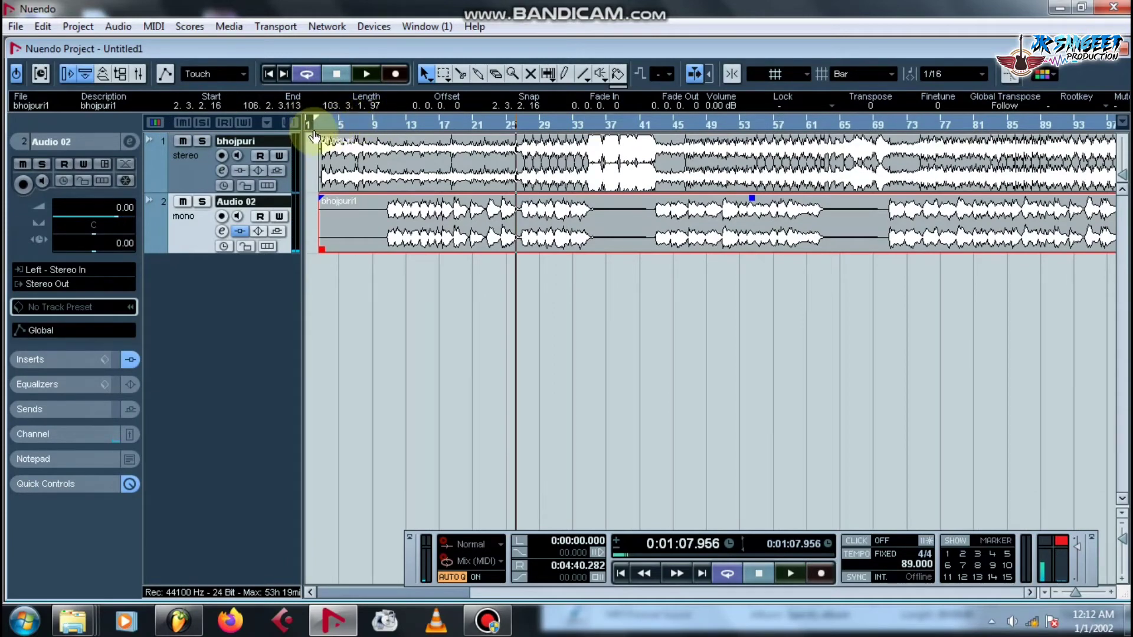
Zoom out to the full project, move the Transport panel over the tracks, and deselect the audio event.
{"action": "mouse_move", "coordinate": [353, 121]}
{"action": "left_mouse_down"}
{"action": "mouse_move", "coordinate": [354, 74]}
{"action": "mouse_move", "coordinate": [569, 101]}
{"action": "mouse_move", "coordinate": [732, 74]}
{"action": "mouse_move", "coordinate": [610, 121]}
{"action": "mouse_move", "coordinate": [486, 26]}
{"action": "mouse_move", "coordinate": [559, 127]}
{"action": "mouse_move", "coordinate": [543, 115]}
{"action": "mouse_move", "coordinate": [627, 135]}
{"action": "mouse_move", "coordinate": [633, 58]}
{"action": "mouse_move", "coordinate": [289, 73]}
{"action": "mouse_move", "coordinate": [310, 71]}
{"action": "mouse_move", "coordinate": [325, 131]}
{"action": "left_mouse_up"}
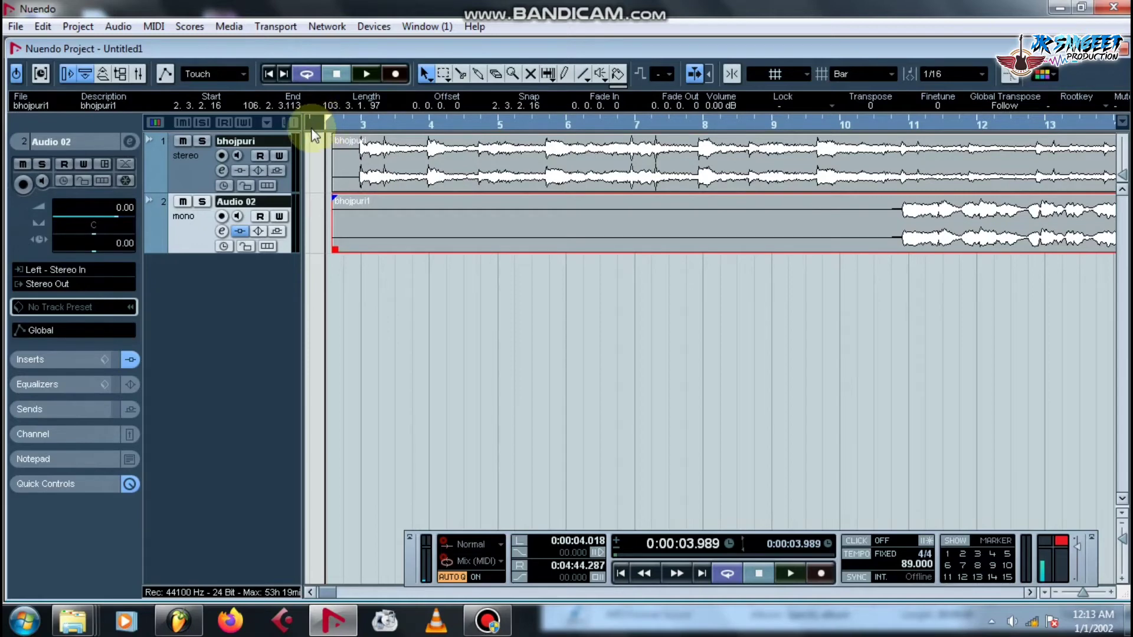
{"action": "left_click", "coordinate": [1121, 534]}
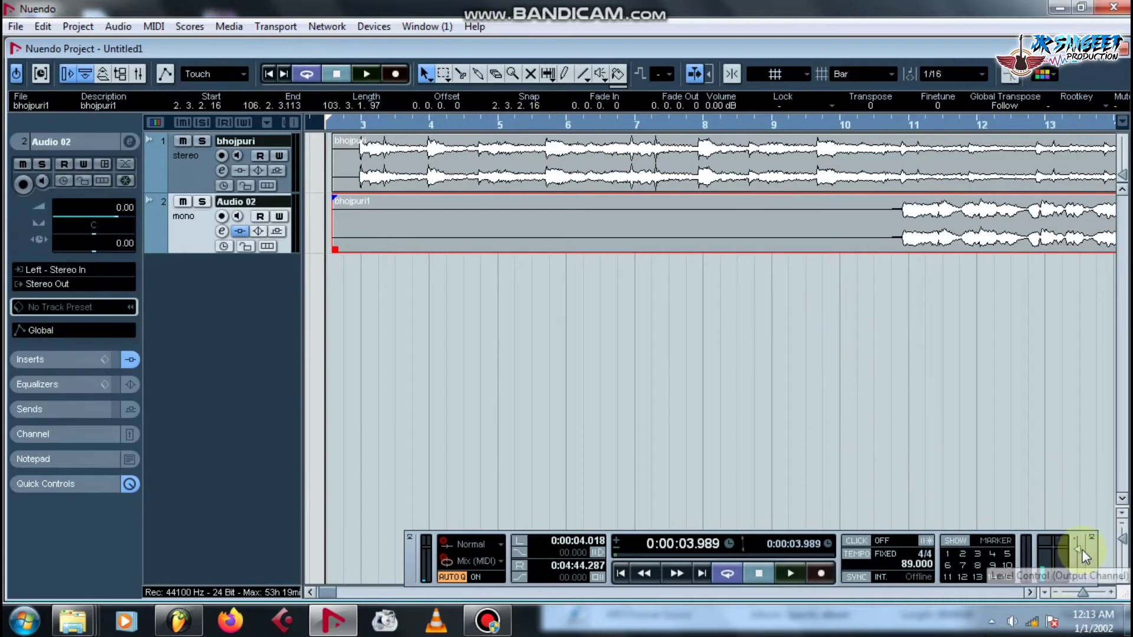
{"action": "left_click_drag", "start_coordinate": [1050, 547], "coordinate": [952, 389]}
{"action": "left_click", "coordinate": [961, 388]}
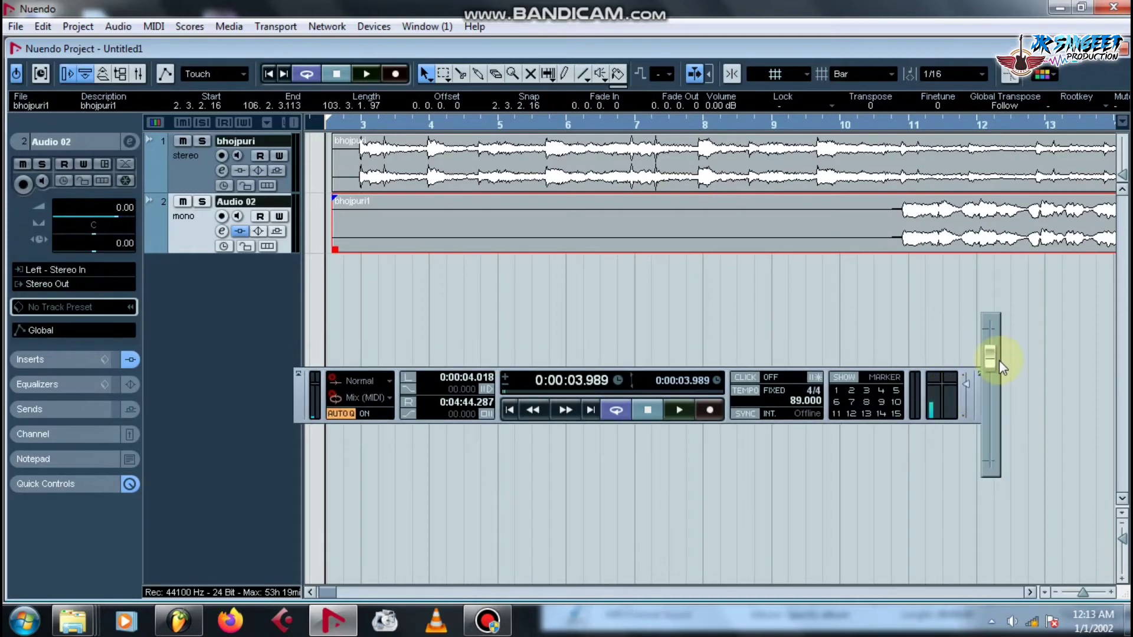
{"action": "left_click", "coordinate": [651, 332]}
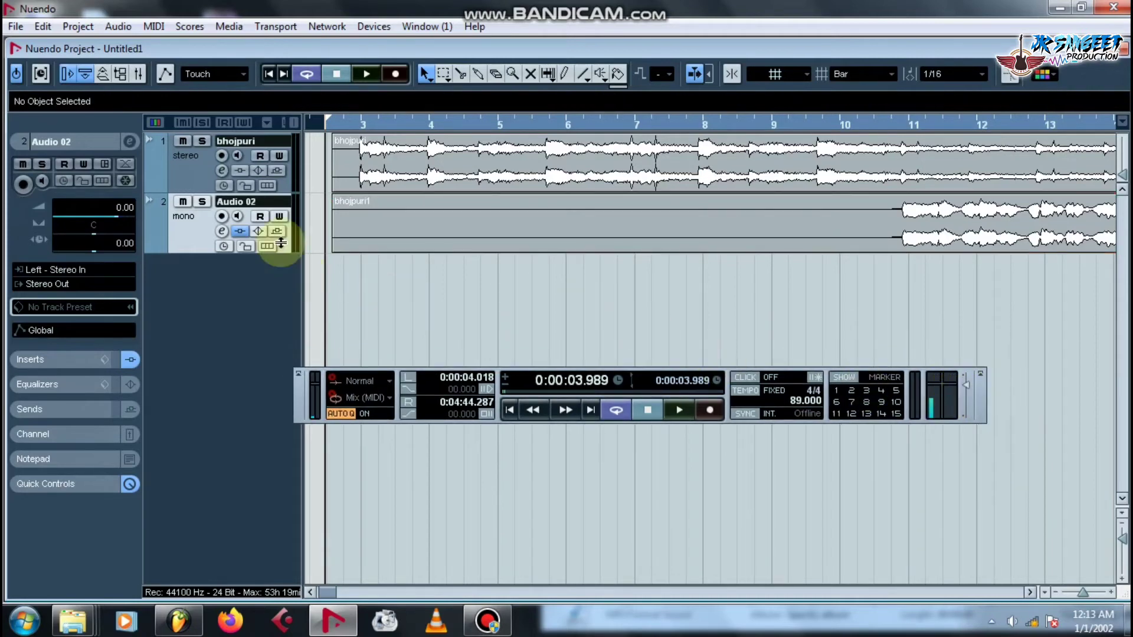
{"action": "left_click", "coordinate": [14, 26]}
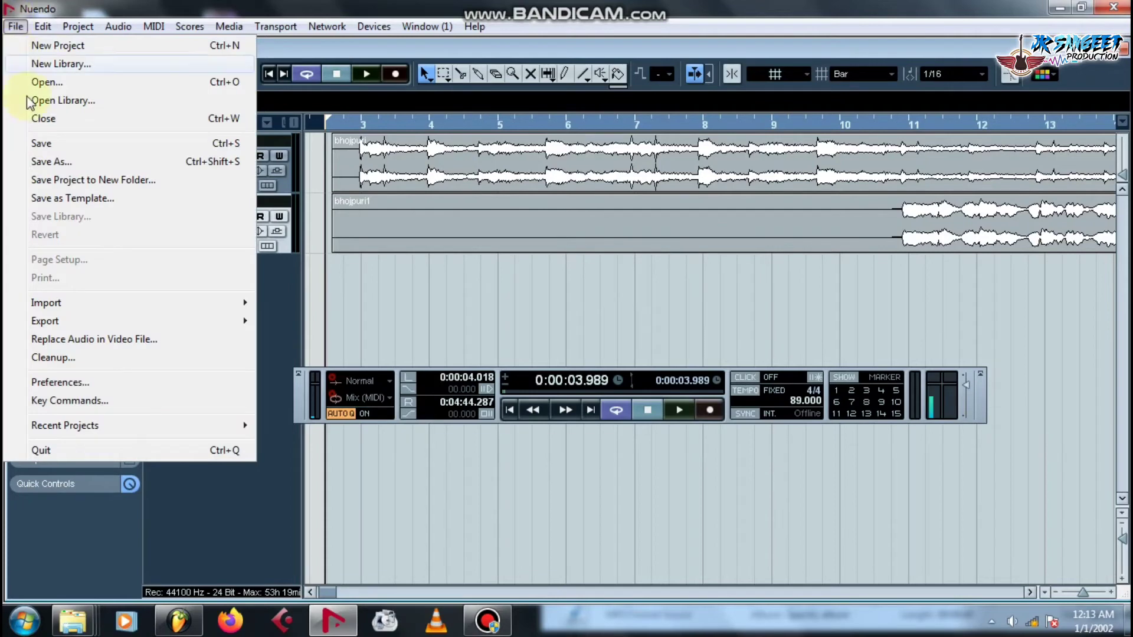
Save the project as 'chamd mera' in the chand mera folder, then close it.
{"action": "left_click", "coordinate": [54, 147]}
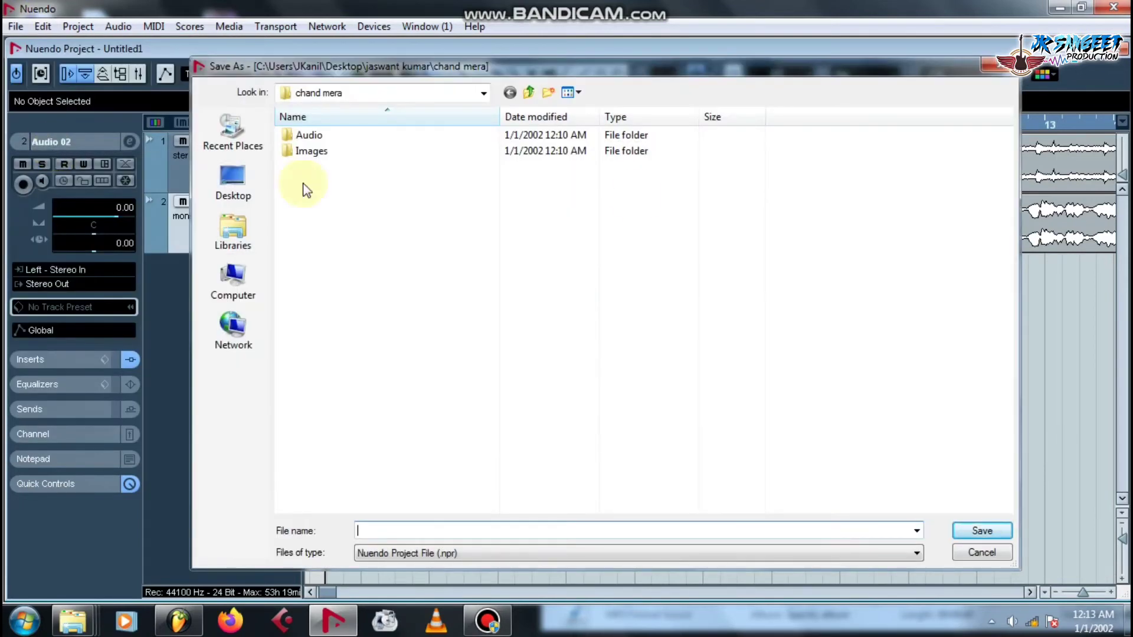
{"action": "left_click", "coordinate": [956, 555]}
{"action": "left_click", "coordinate": [15, 26]}
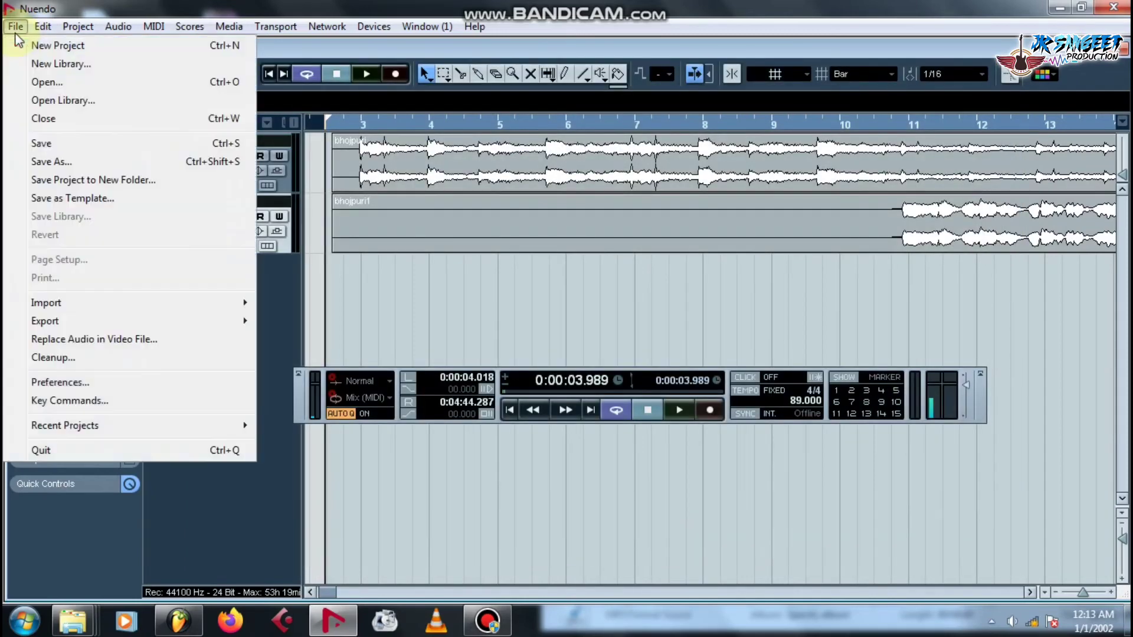
{"action": "left_click", "coordinate": [51, 146]}
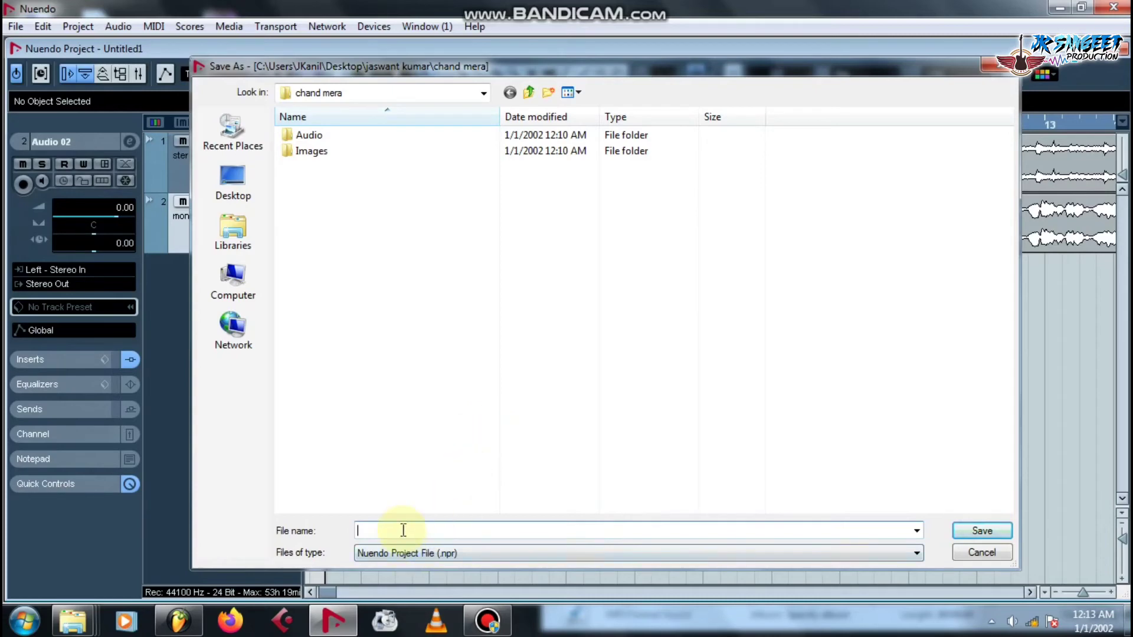
{"action": "type", "text": "ch"}
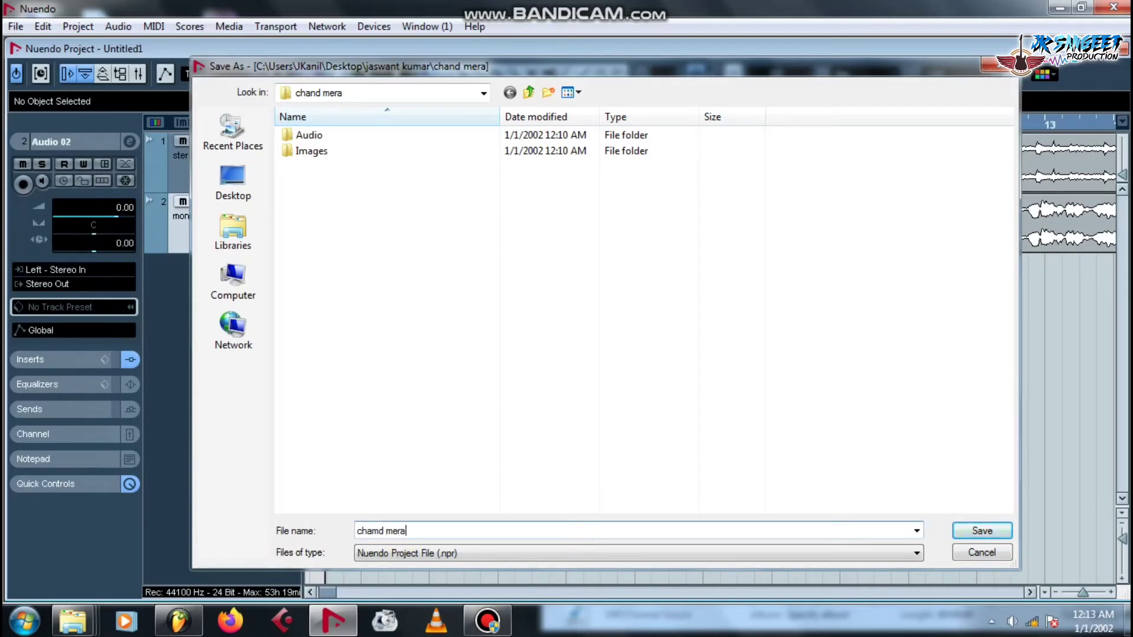
{"action": "type", "text": "amd mera"}
{"action": "key", "text": "Return"}
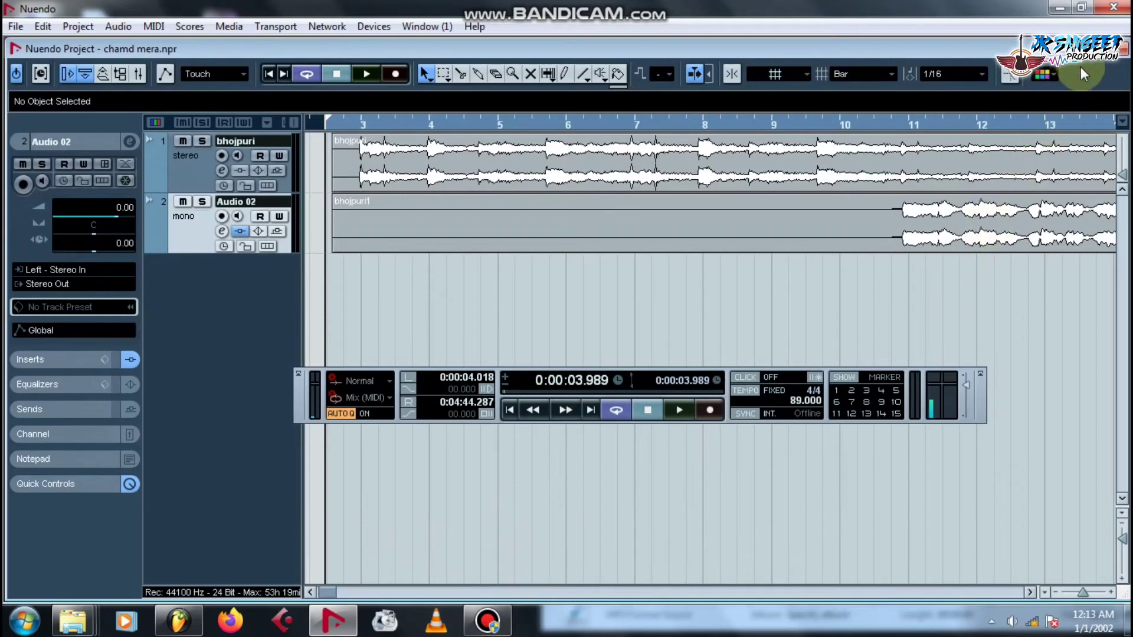
{"action": "left_click", "coordinate": [1112, 12]}
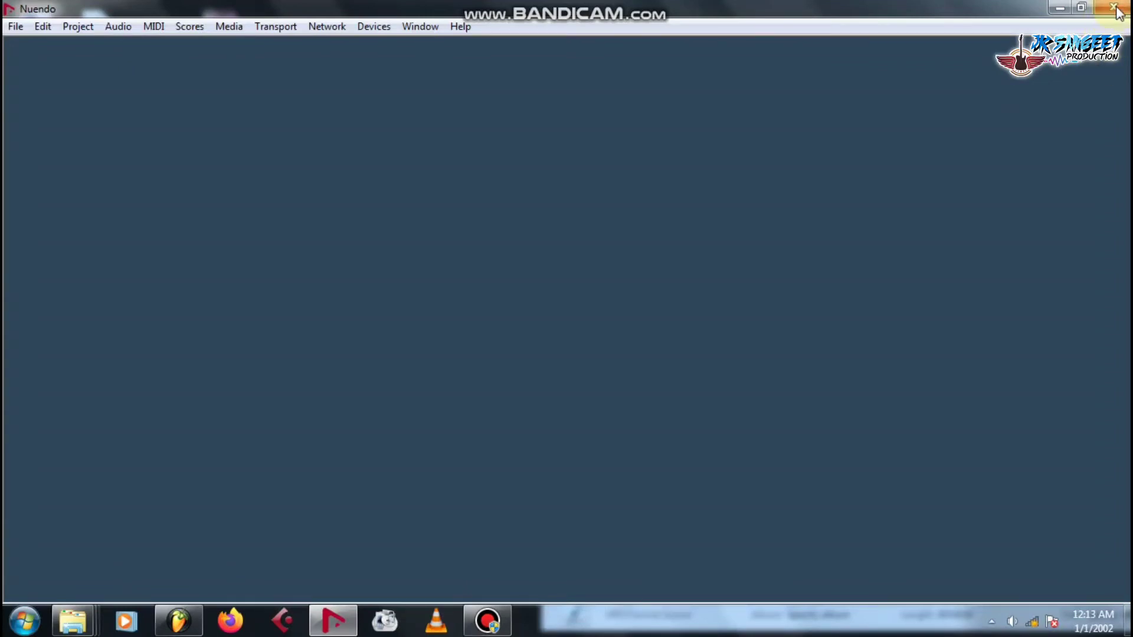
Quit Nuendo and put away the New folder and search results Explorer windows.
{"action": "left_click", "coordinate": [1113, 9]}
{"action": "left_click_drag", "start_coordinate": [829, 177], "coordinate": [543, 129]}
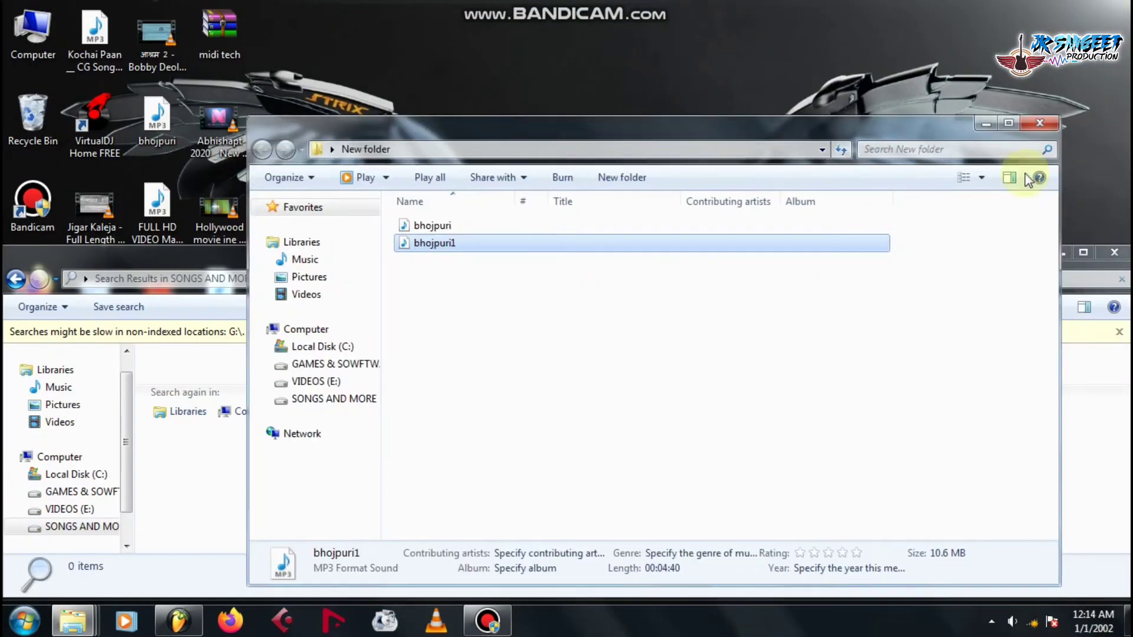
{"action": "left_click", "coordinate": [986, 122]}
{"action": "left_click_drag", "start_coordinate": [985, 256], "coordinate": [846, 229]}
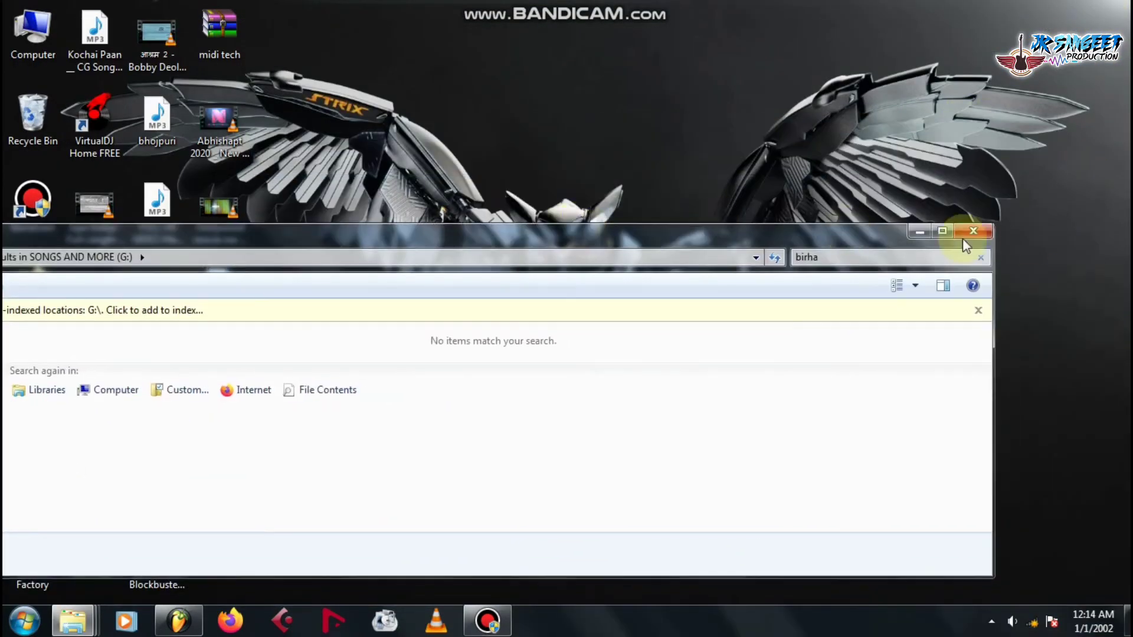
{"action": "left_click", "coordinate": [985, 230]}
Refresh the desktop and move the project folder icon higher up.
{"action": "right_click", "coordinate": [518, 144]}
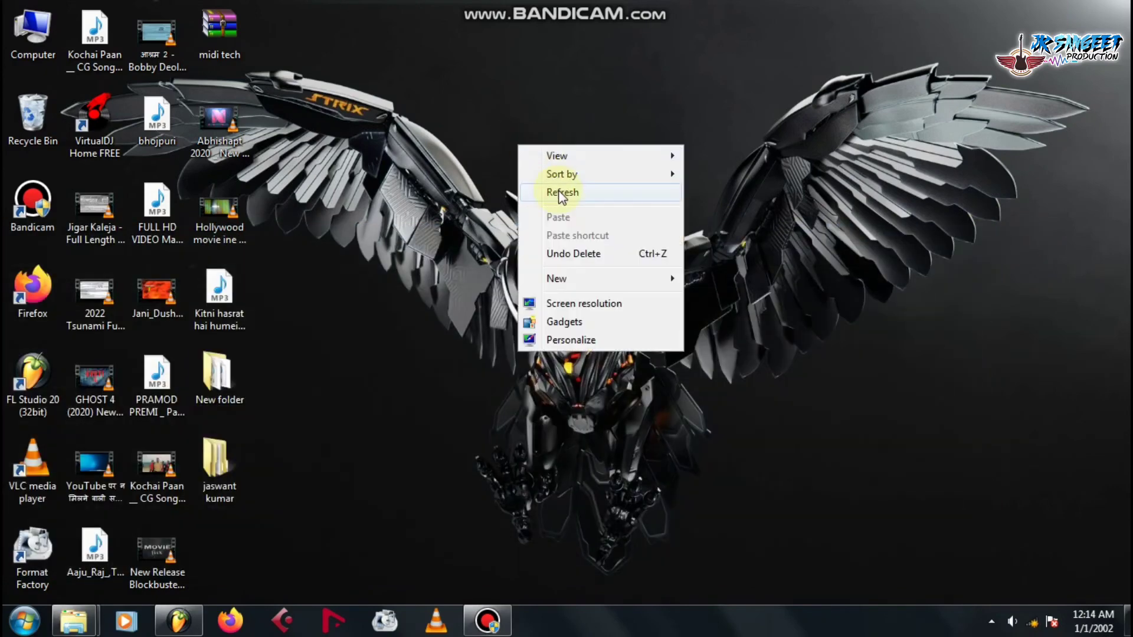
{"action": "left_click", "coordinate": [561, 194]}
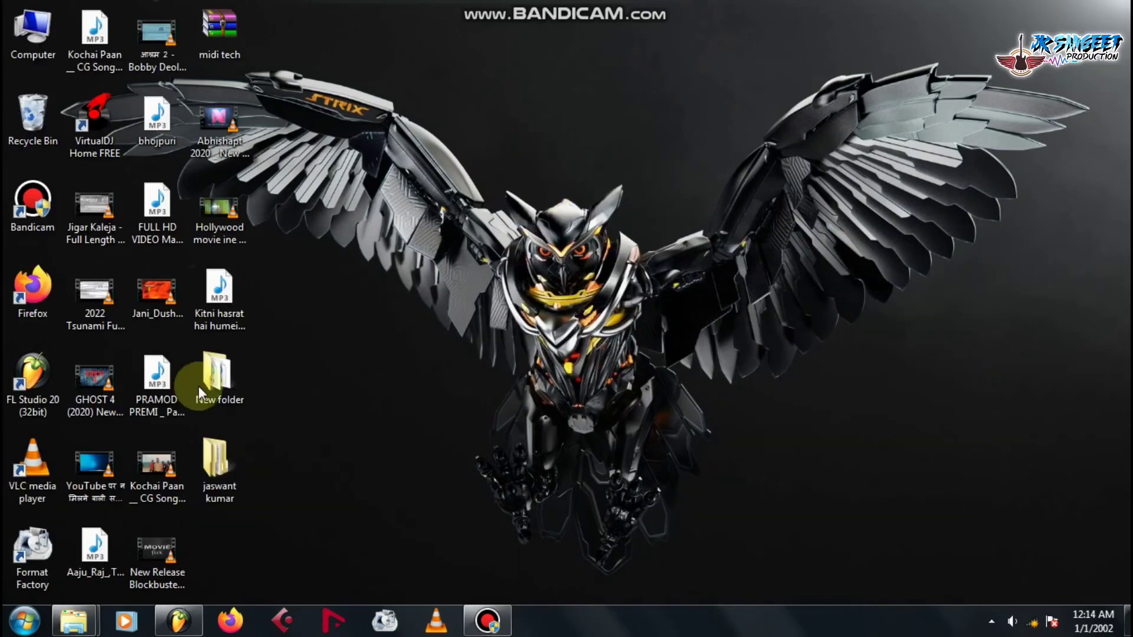
{"action": "mouse_move", "coordinate": [226, 470]}
{"action": "left_click_drag", "start_coordinate": [227, 469], "coordinate": [585, 187]}
{"action": "left_click", "coordinate": [375, 268]}
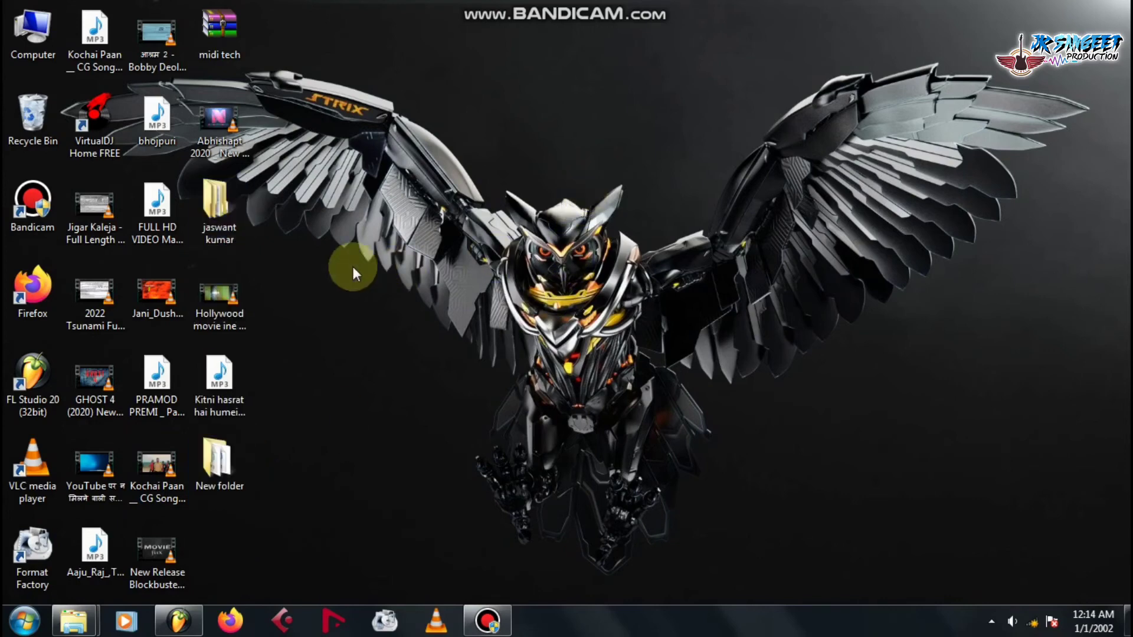
{"action": "double_click", "coordinate": [214, 215]}
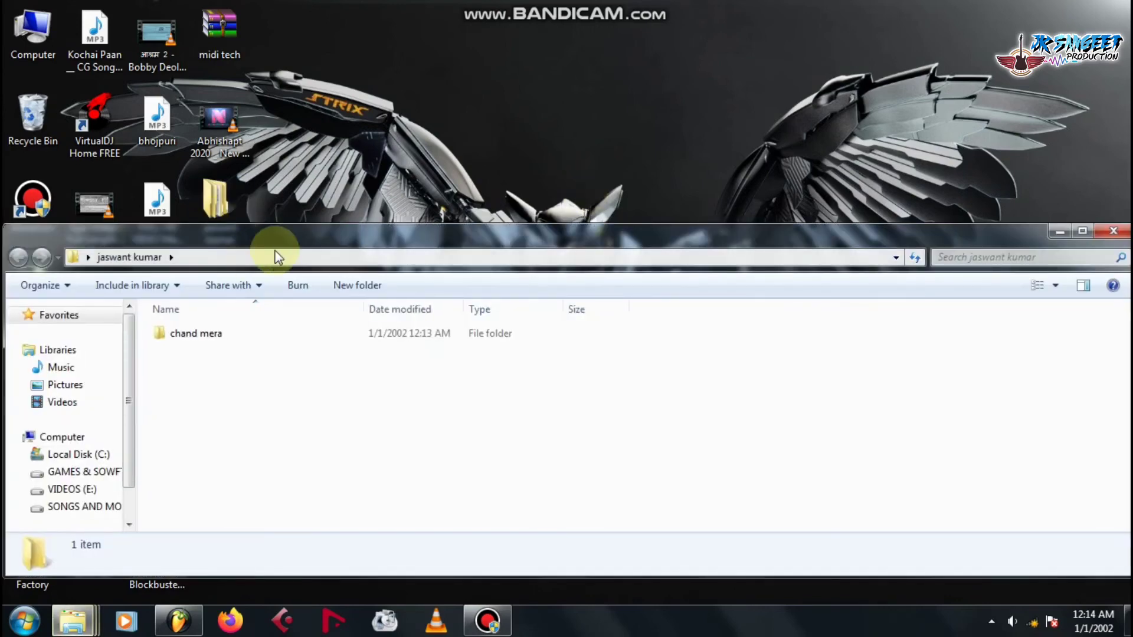
{"action": "left_click_drag", "start_coordinate": [321, 232], "coordinate": [325, 3]}
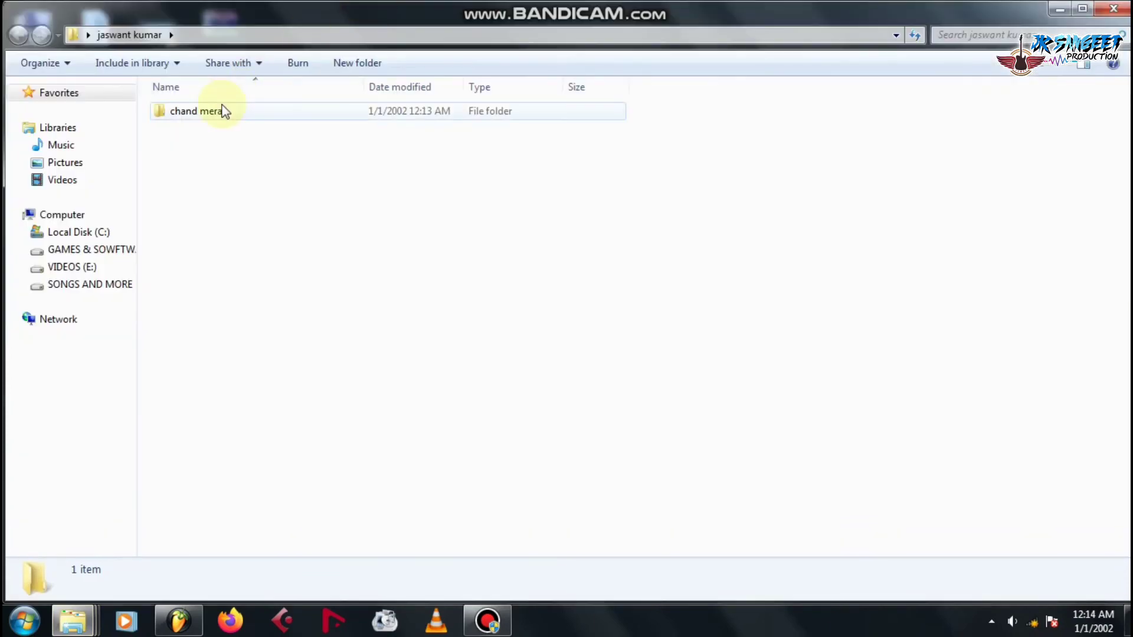
{"action": "double_click", "coordinate": [184, 118]}
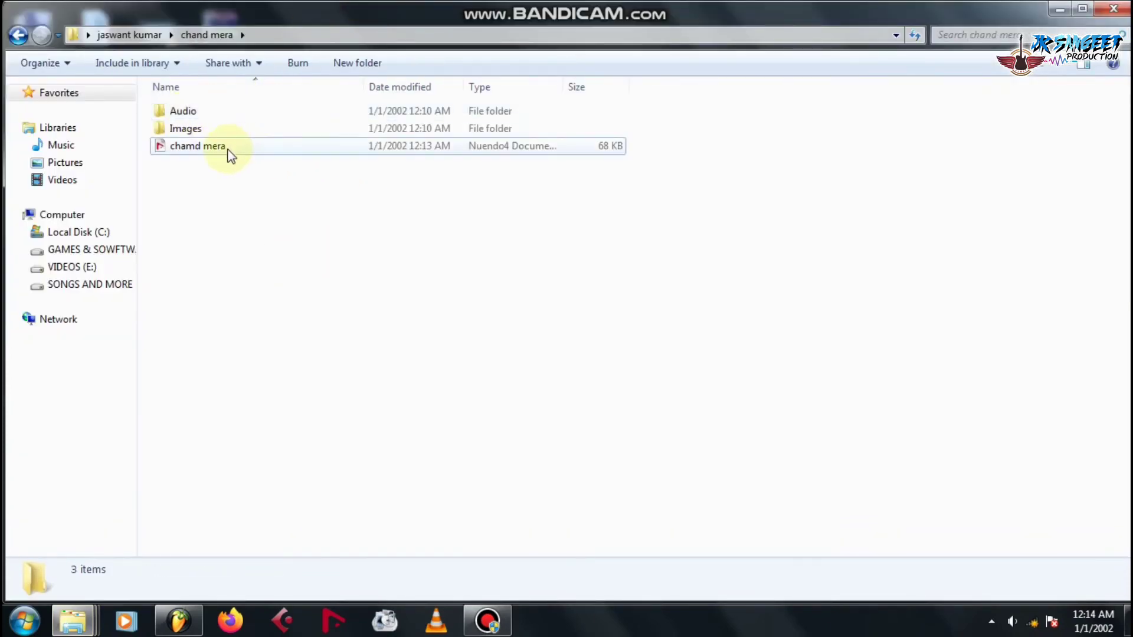
{"action": "left_click", "coordinate": [228, 149]}
{"action": "left_click", "coordinate": [183, 169]}
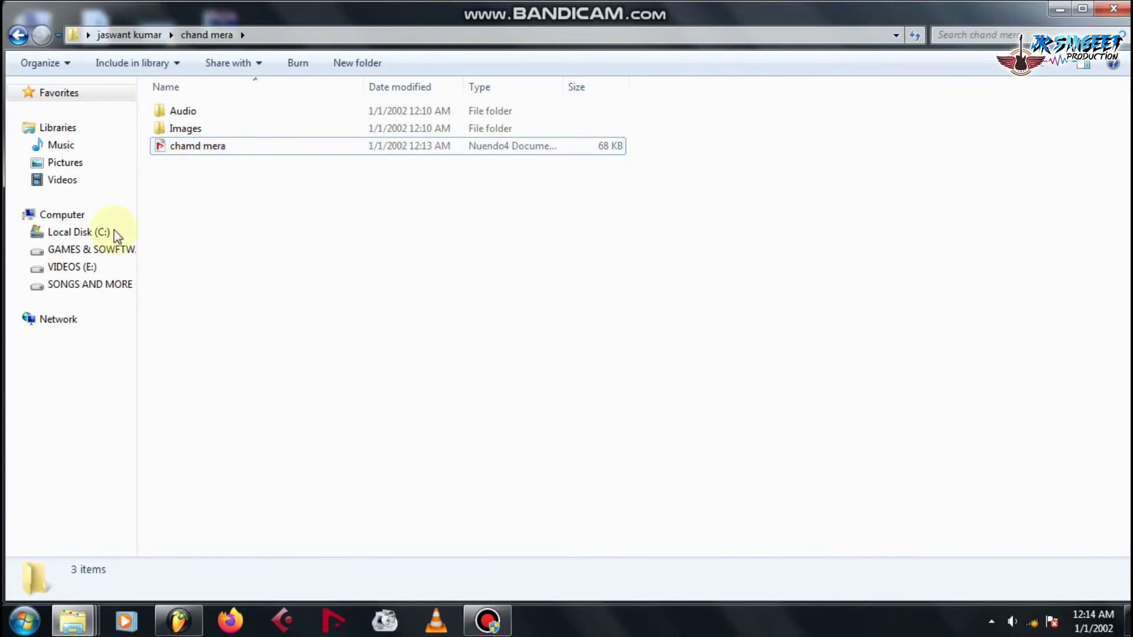
{"action": "left_click", "coordinate": [191, 129]}
{"action": "double_click", "coordinate": [190, 129]}
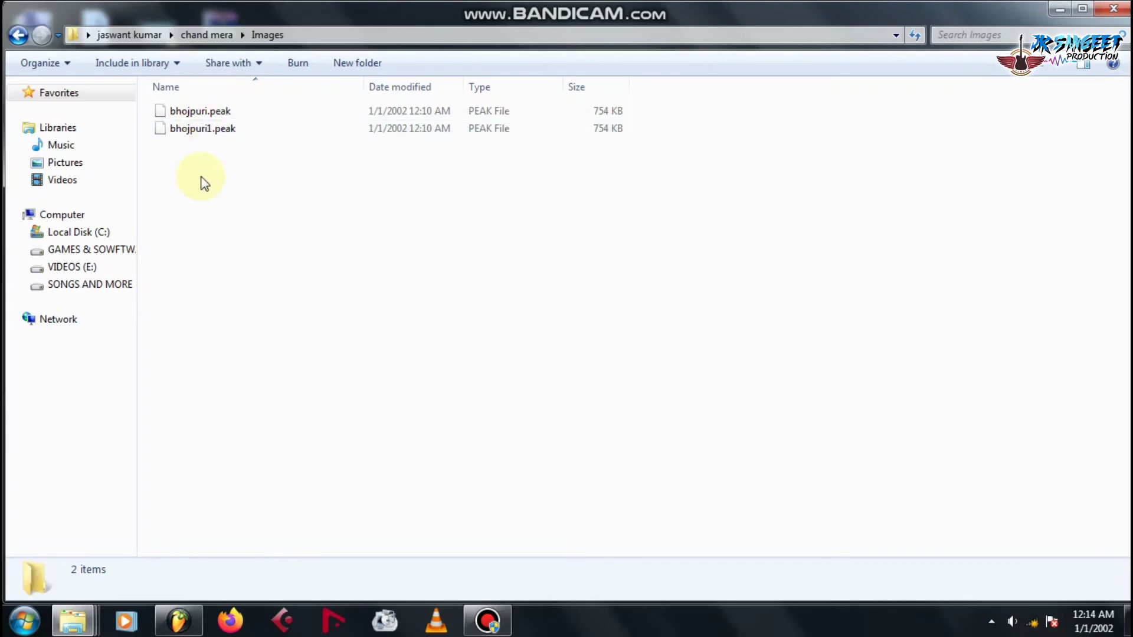
{"action": "left_click", "coordinate": [19, 35]}
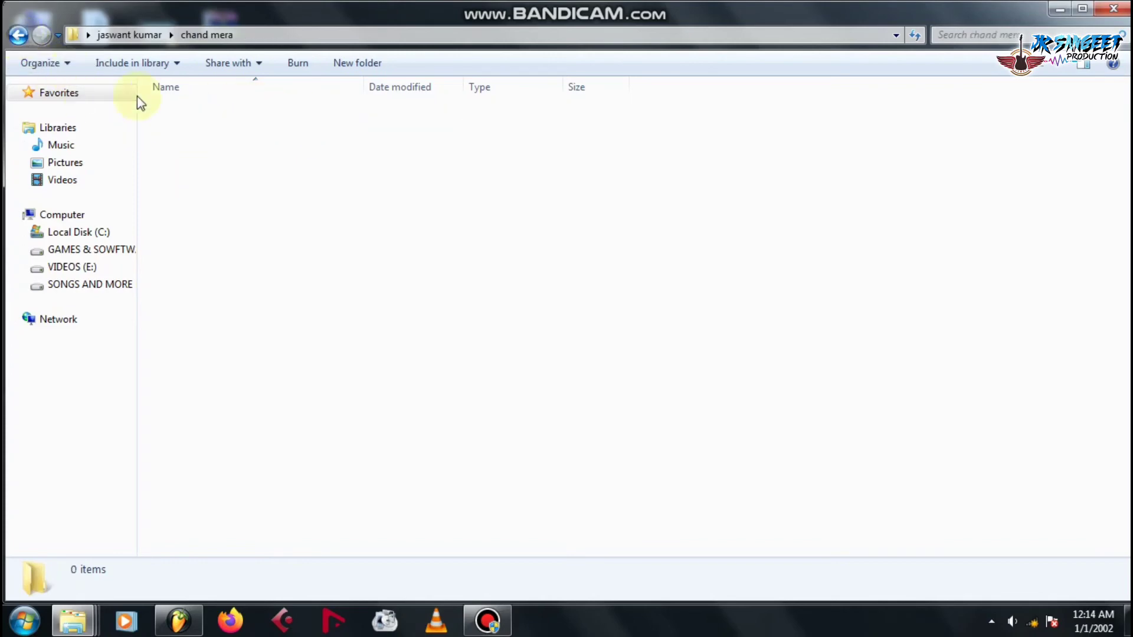
{"action": "double_click", "coordinate": [189, 112]}
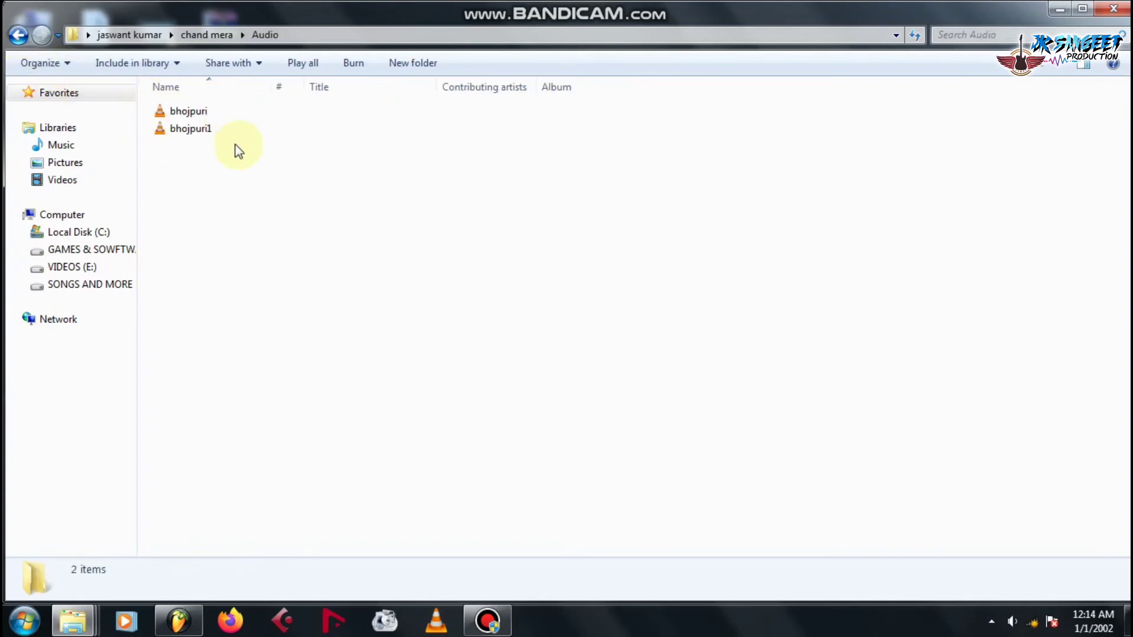
{"action": "key", "text": "BackSpace"}
{"action": "key", "text": "BackSpace"}
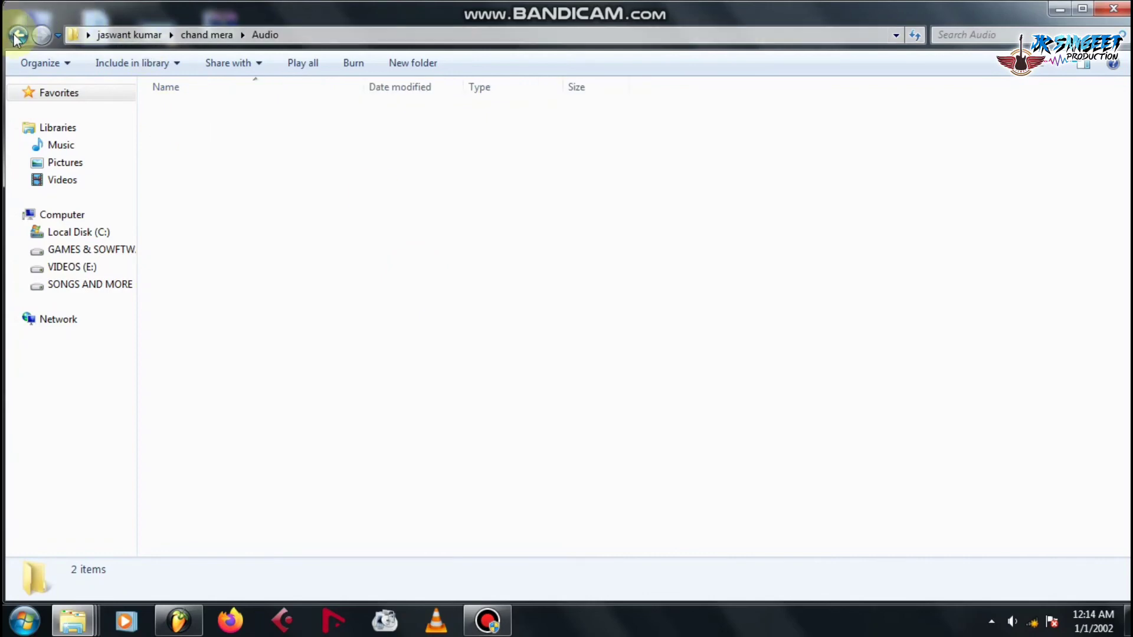
{"action": "left_click", "coordinate": [41, 35]}
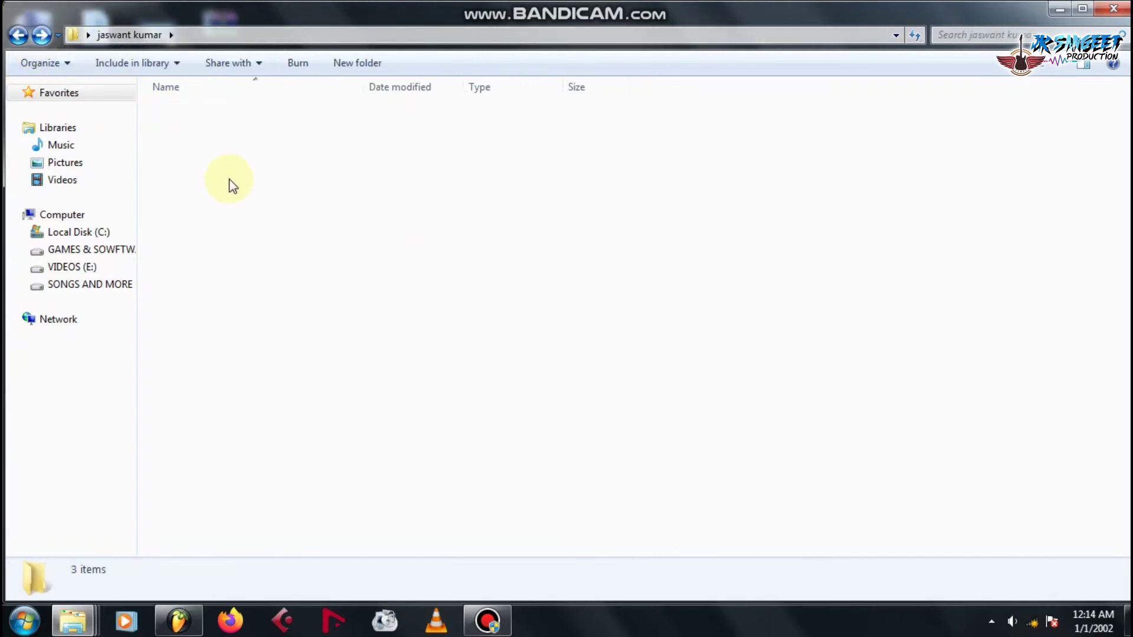
{"action": "left_click", "coordinate": [200, 173]}
{"action": "left_click", "coordinate": [18, 34]}
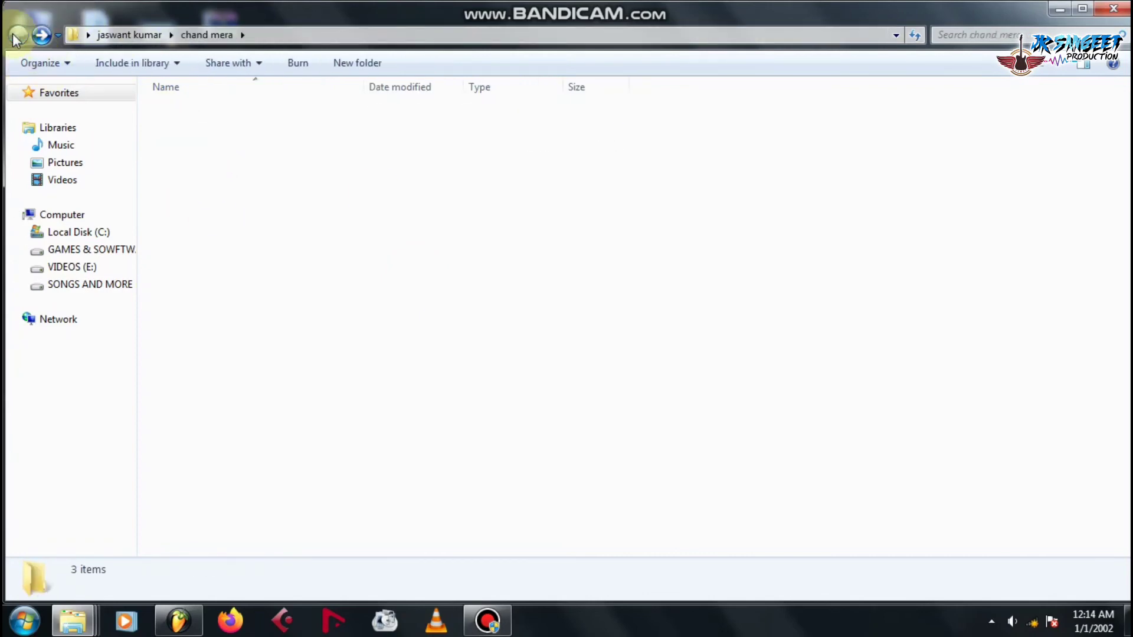
Close Explorer, rearrange the desktop icons, and reopen the chamd mera project from chand mera.
{"action": "left_click", "coordinate": [1115, 7]}
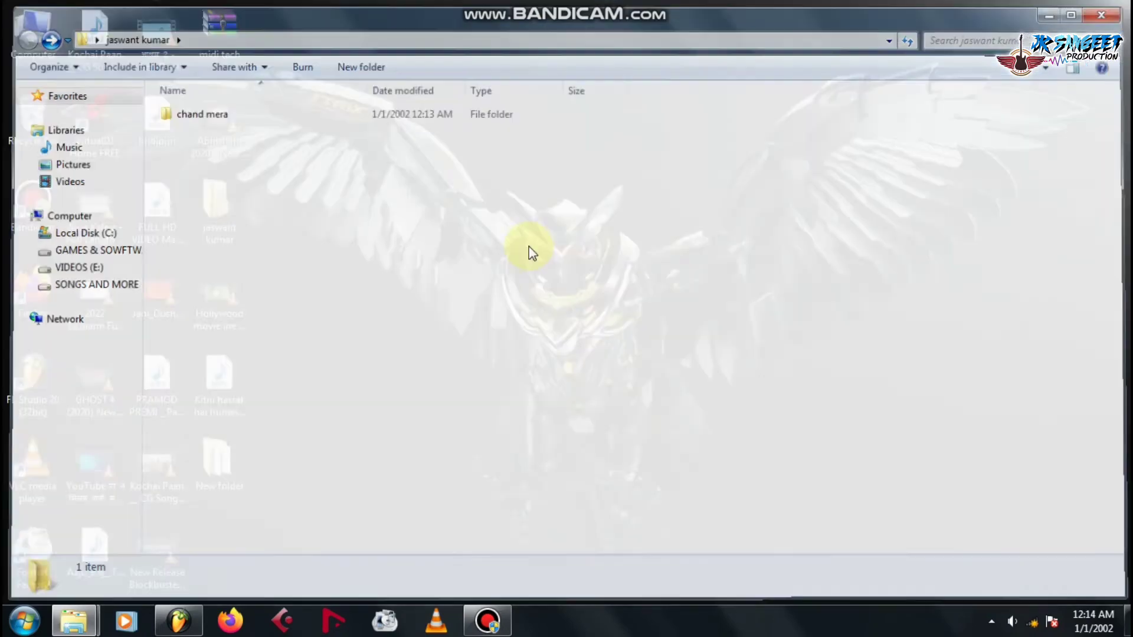
{"action": "left_click_drag", "start_coordinate": [223, 203], "coordinate": [395, 174]}
{"action": "left_click_drag", "start_coordinate": [264, 193], "coordinate": [211, 212]}
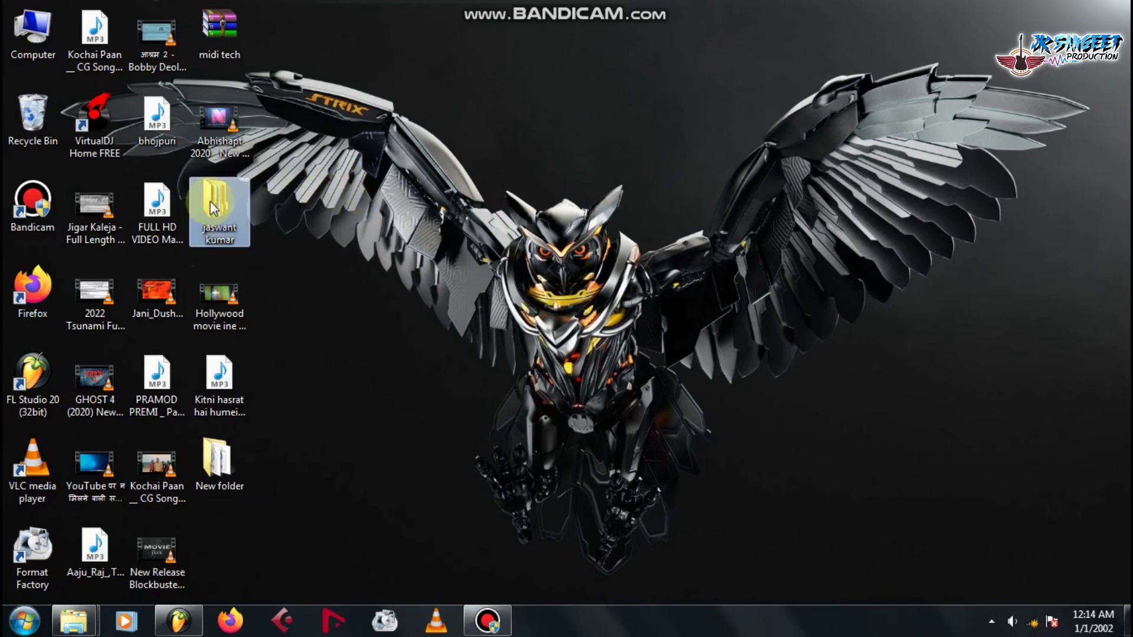
{"action": "double_click", "coordinate": [210, 201]}
{"action": "left_click", "coordinate": [210, 344]}
{"action": "key", "text": "Return"}
{"action": "left_click_drag", "start_coordinate": [214, 231], "coordinate": [271, 2]}
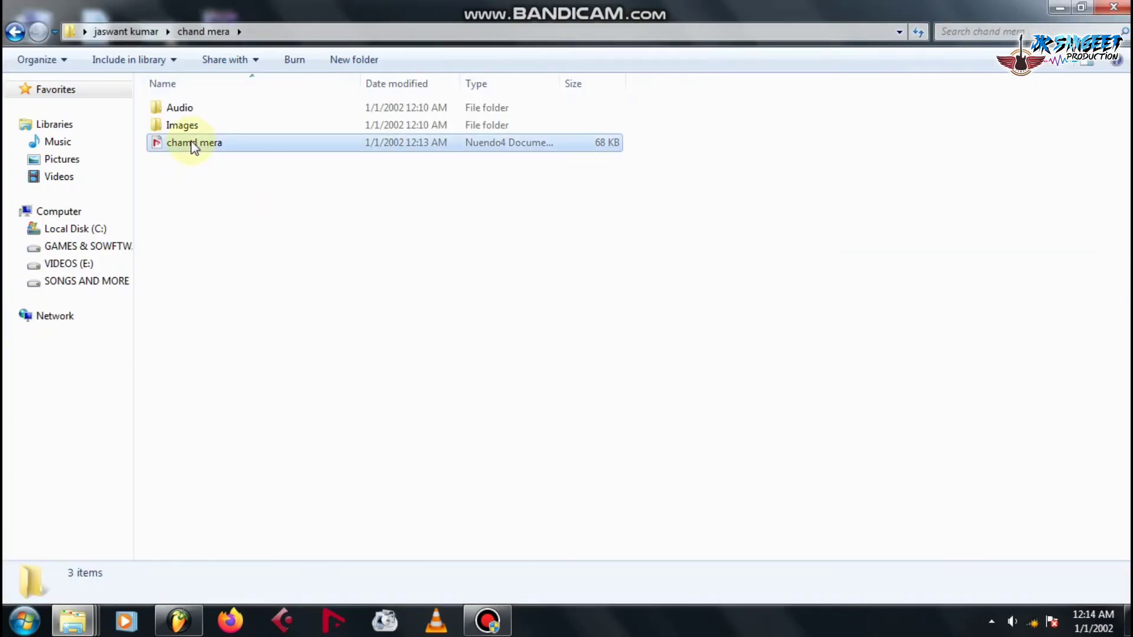
{"action": "double_click", "coordinate": [278, 145]}
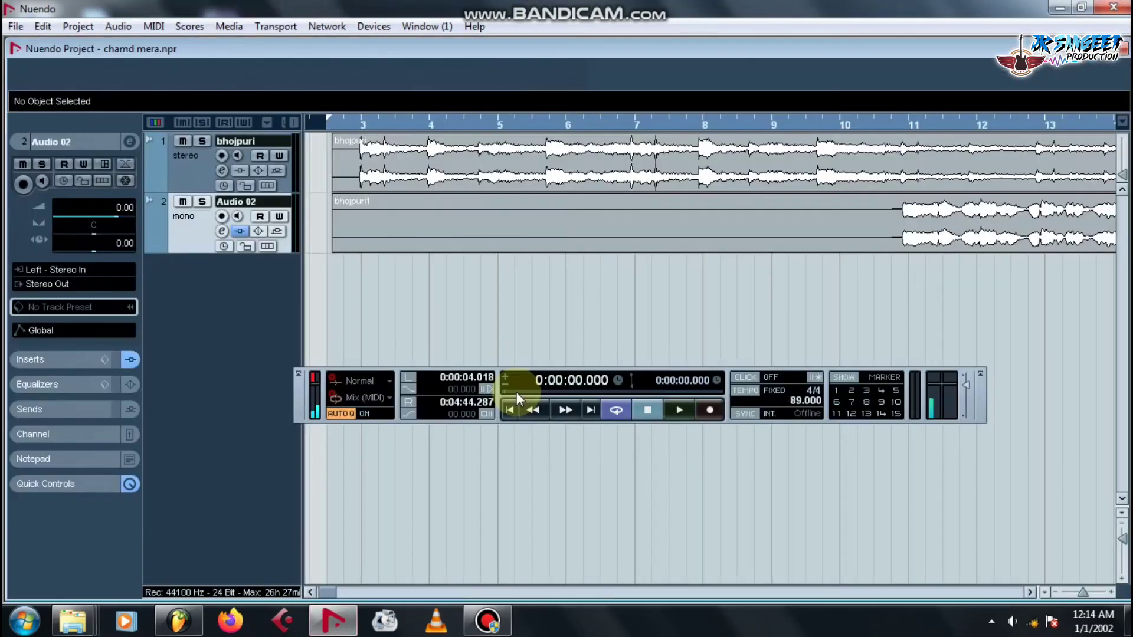
Bypass the Reverb B and Autotune Evo inserts on Audio 02 and save the project.
{"action": "left_click", "coordinate": [222, 231]}
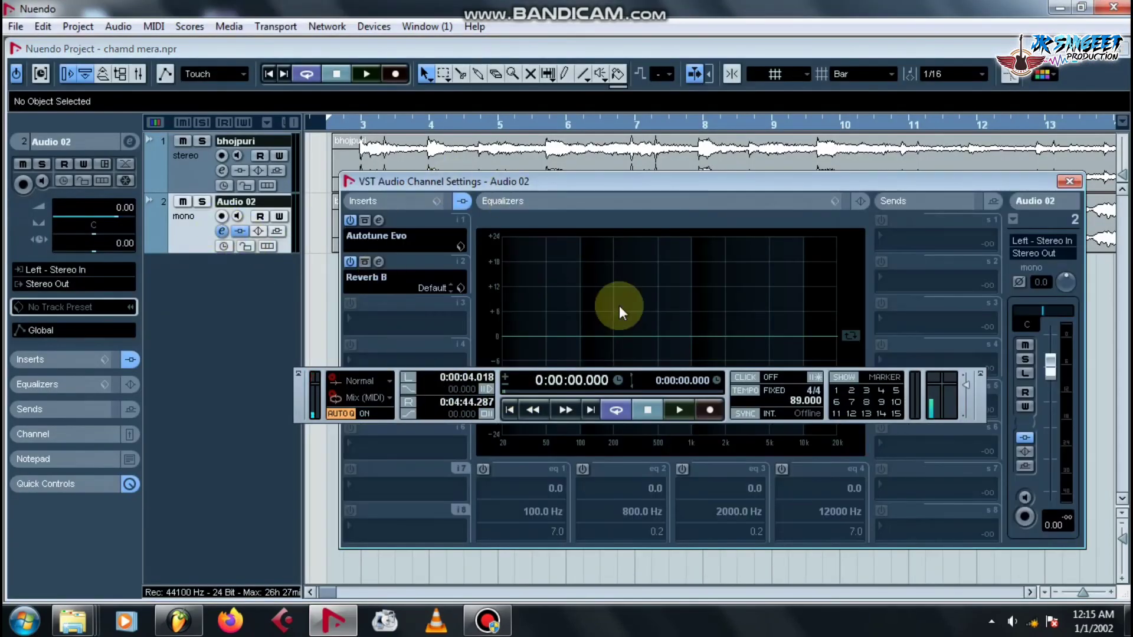
{"action": "left_click_drag", "start_coordinate": [613, 182], "coordinate": [731, 162]}
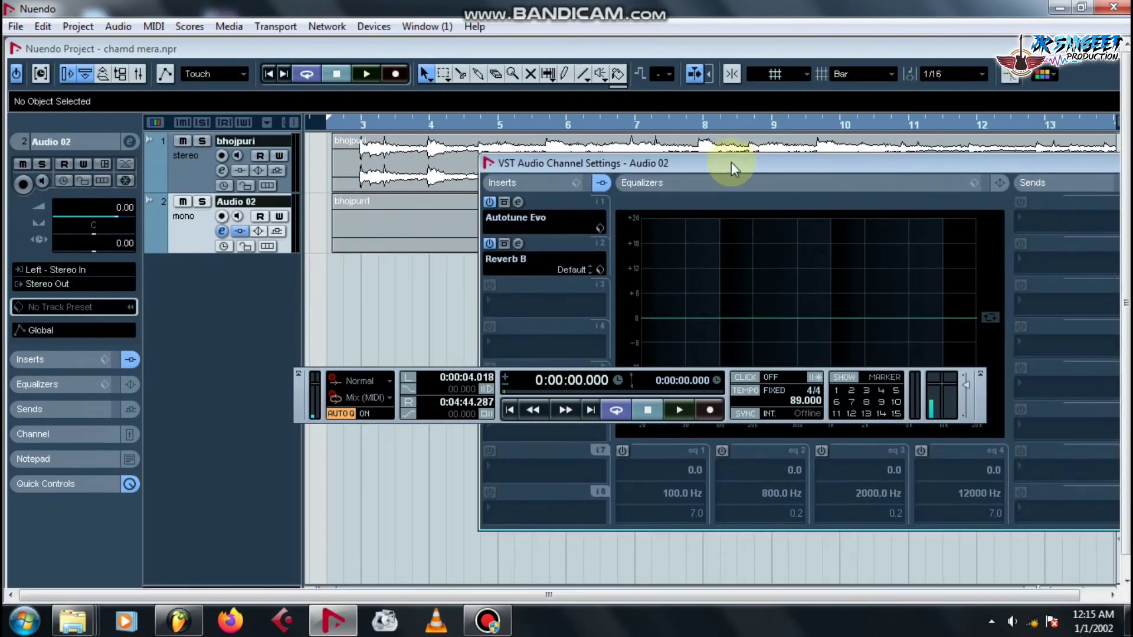
{"action": "left_click", "coordinate": [489, 244]}
{"action": "left_click", "coordinate": [490, 202]}
{"action": "left_click", "coordinate": [1109, 236]}
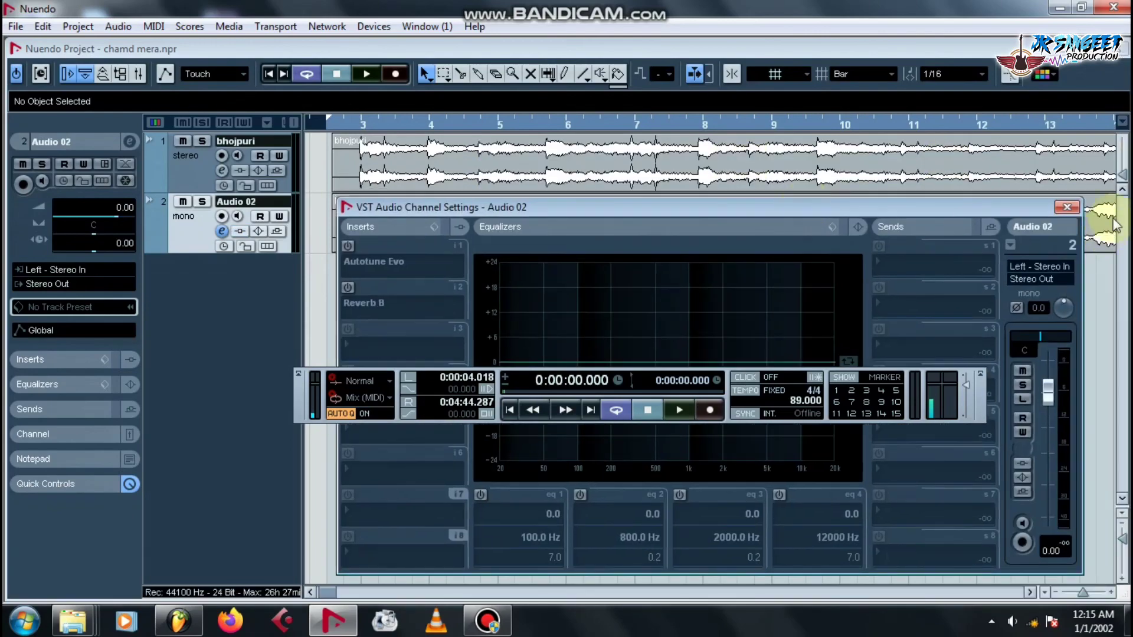
{"action": "key", "text": "Escape"}
{"action": "left_click", "coordinate": [16, 25]}
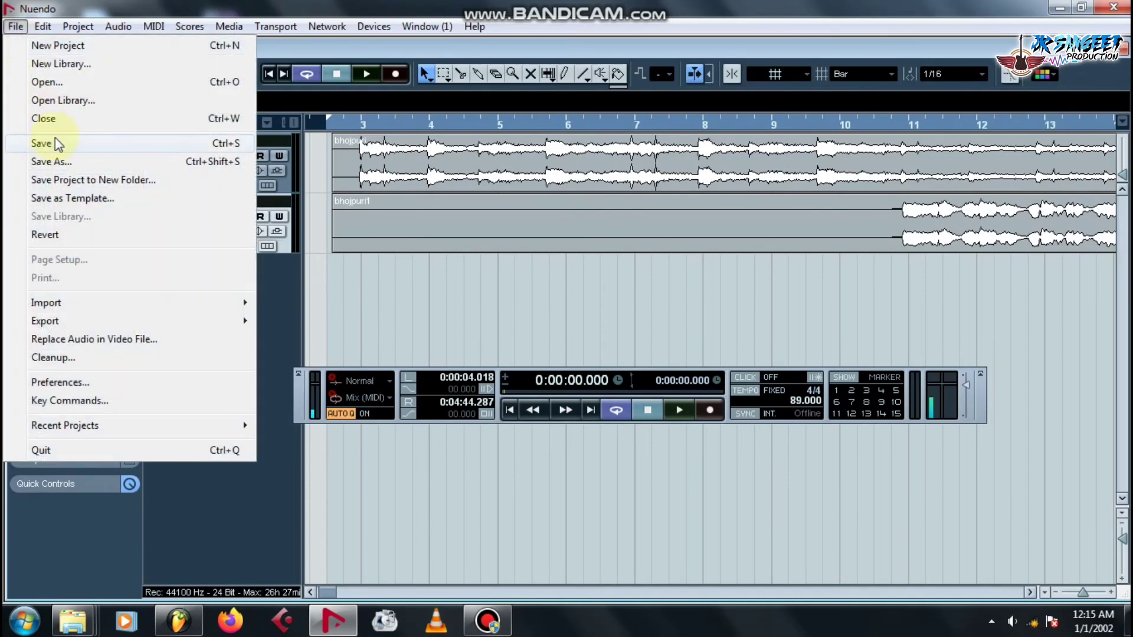
{"action": "left_click", "coordinate": [55, 138]}
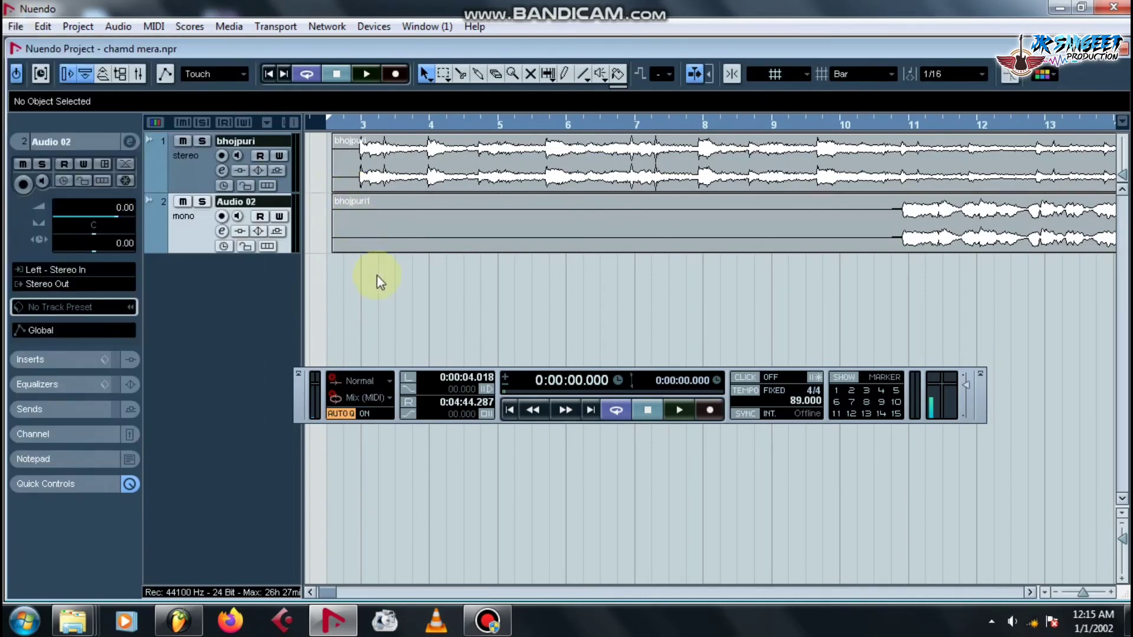
Switch off Audio 02's Autotune Evo insert again and close its channel settings.
{"action": "left_click", "coordinate": [223, 230]}
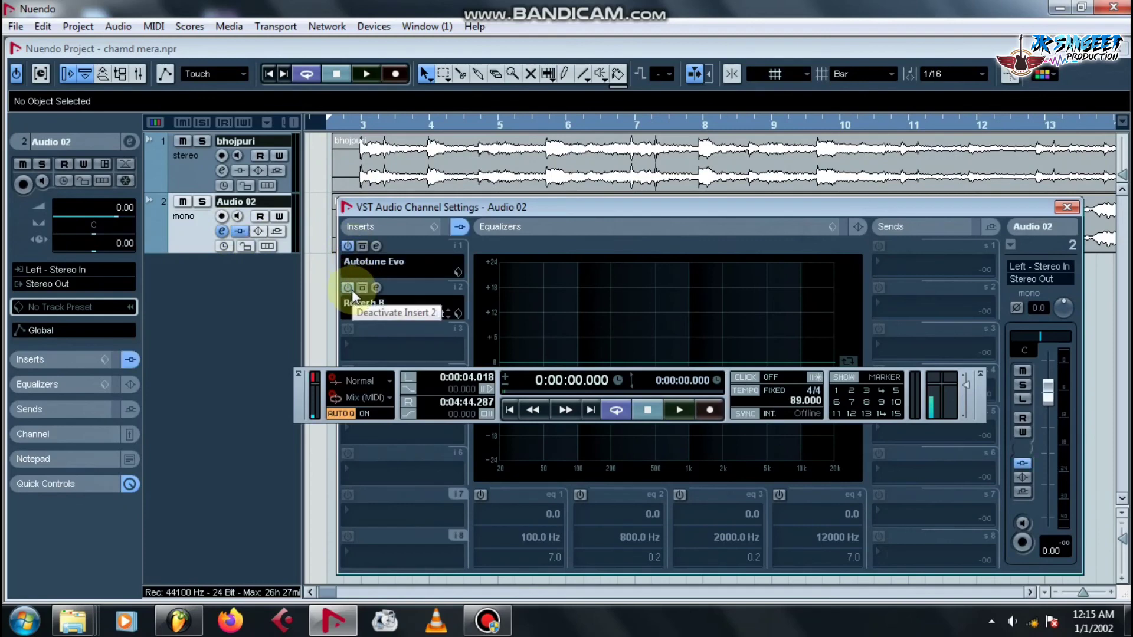
{"action": "left_click", "coordinate": [347, 244]}
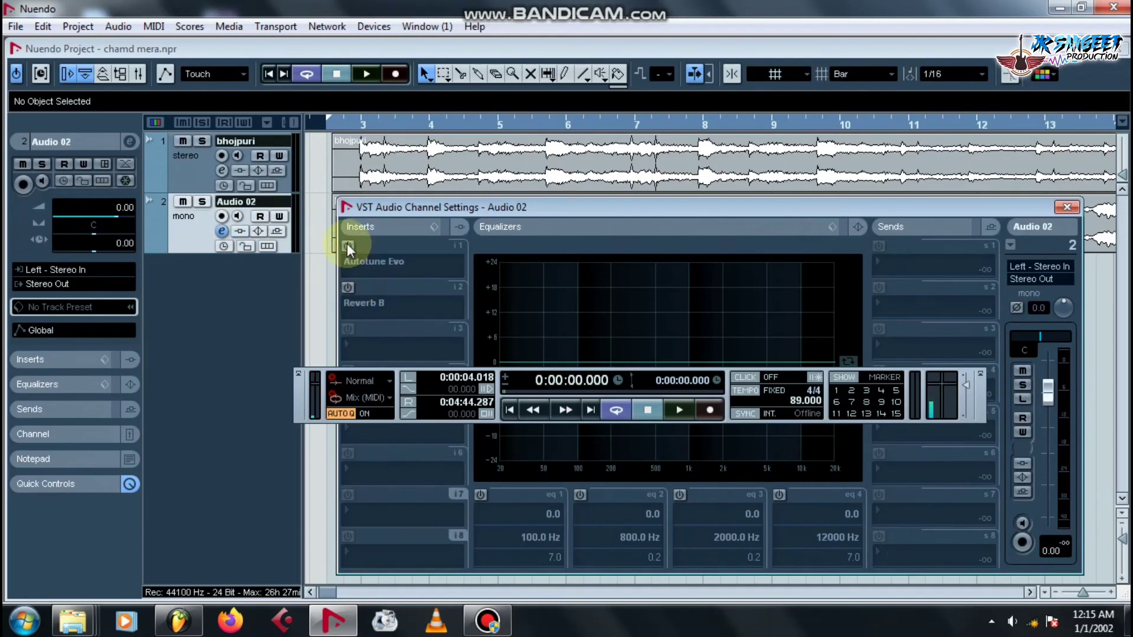
{"action": "left_click_drag", "start_coordinate": [763, 208], "coordinate": [760, 139]}
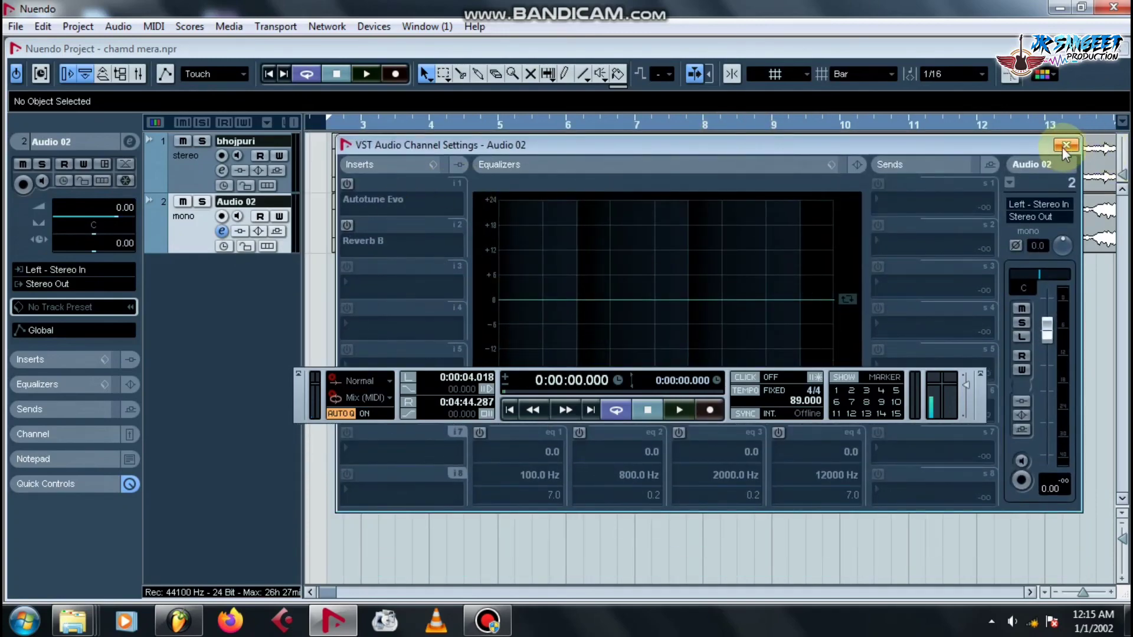
{"action": "left_click", "coordinate": [1066, 145]}
{"action": "left_click", "coordinate": [15, 26]}
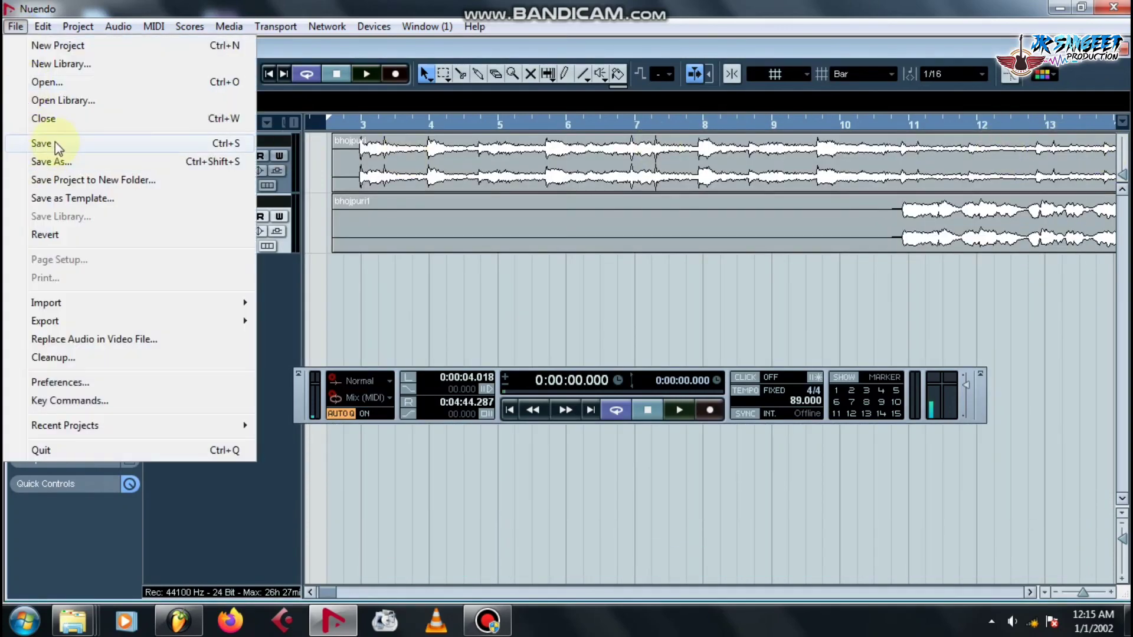
{"action": "left_click", "coordinate": [440, 533]}
{"action": "left_click", "coordinate": [1060, 8]}
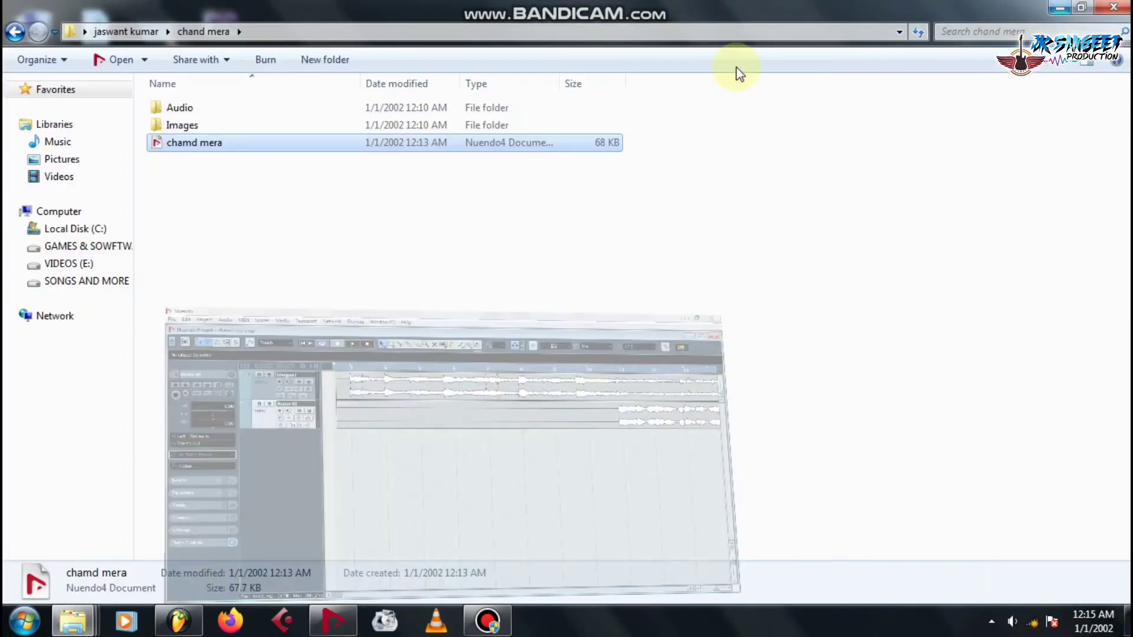
{"action": "left_click", "coordinate": [303, 168]}
{"action": "left_click", "coordinate": [14, 32]}
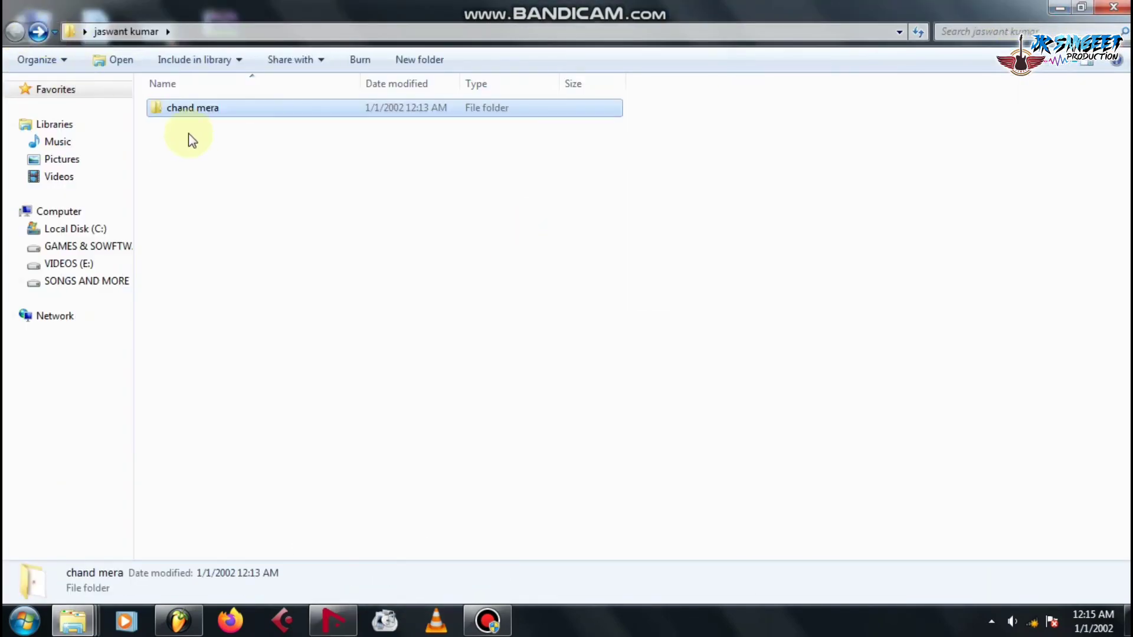
{"action": "left_click", "coordinate": [1113, 7]}
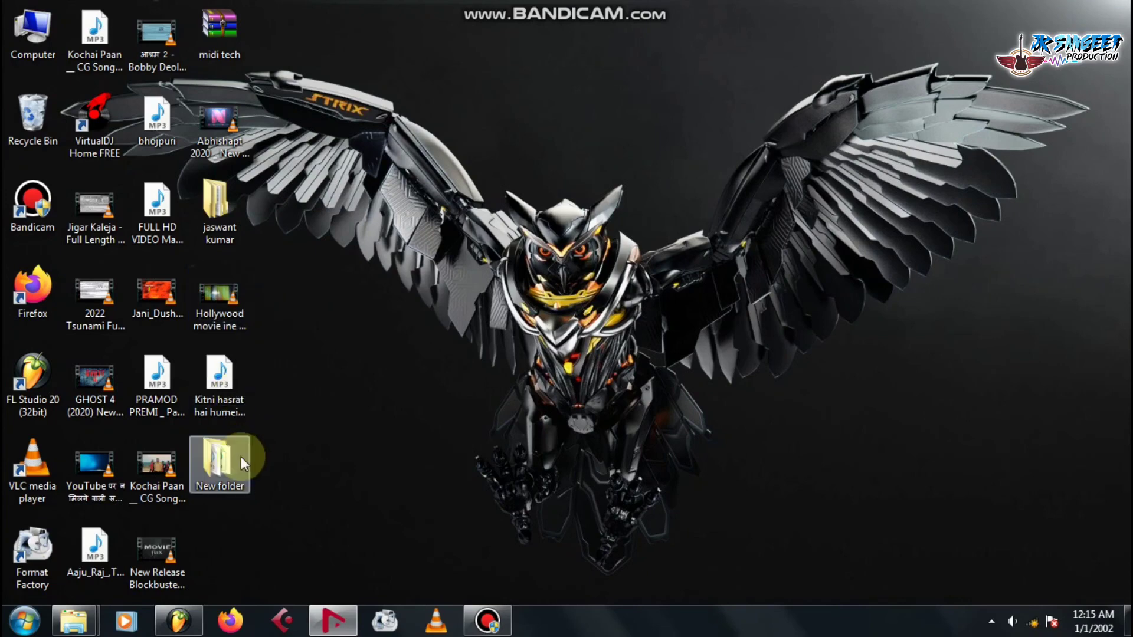
{"action": "left_click_drag", "start_coordinate": [211, 216], "coordinate": [615, 70]}
{"action": "left_click", "coordinate": [544, 105]}
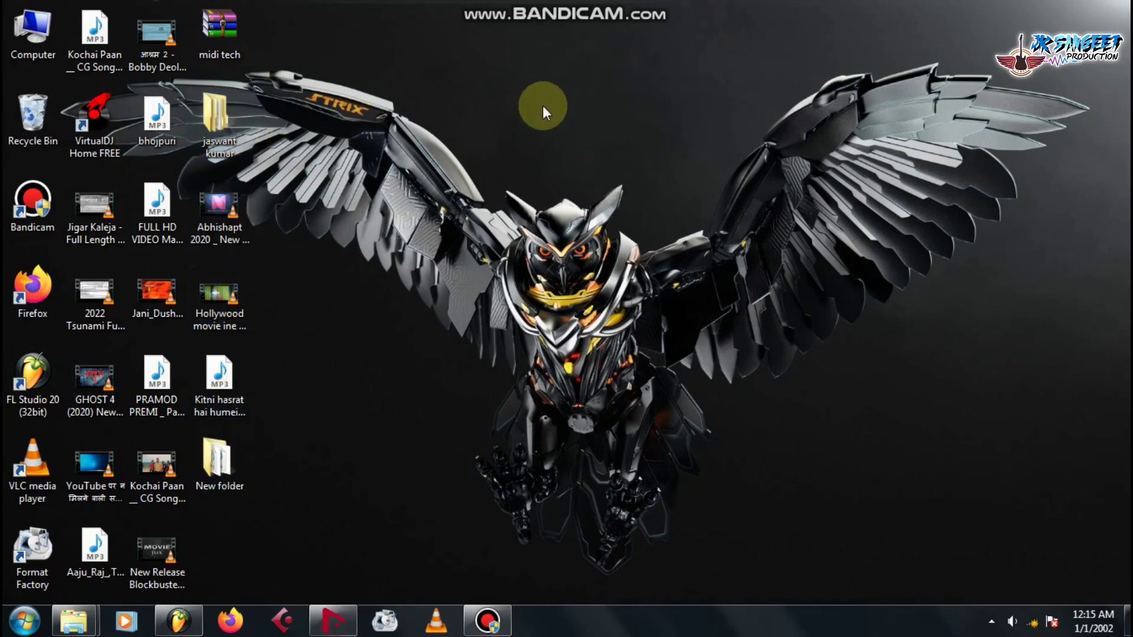